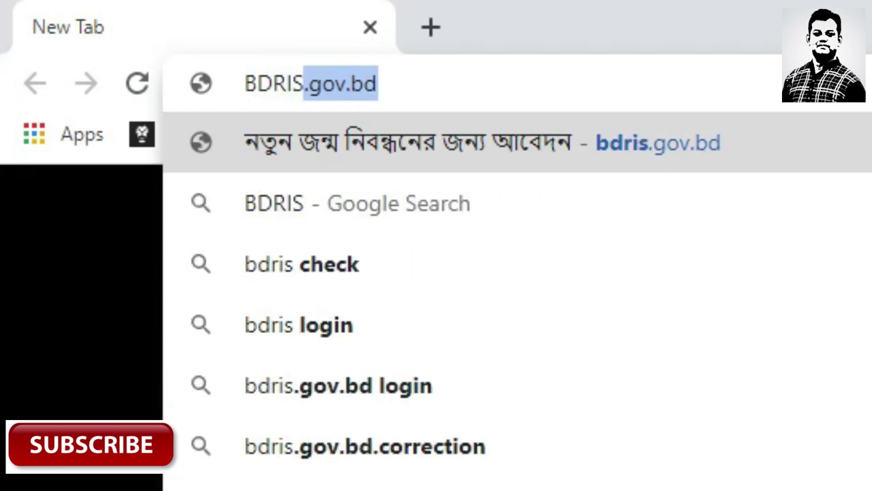
Go to BDRIS.GOV.BD in Chrome to reach the birth registration application page
type(".GOV")
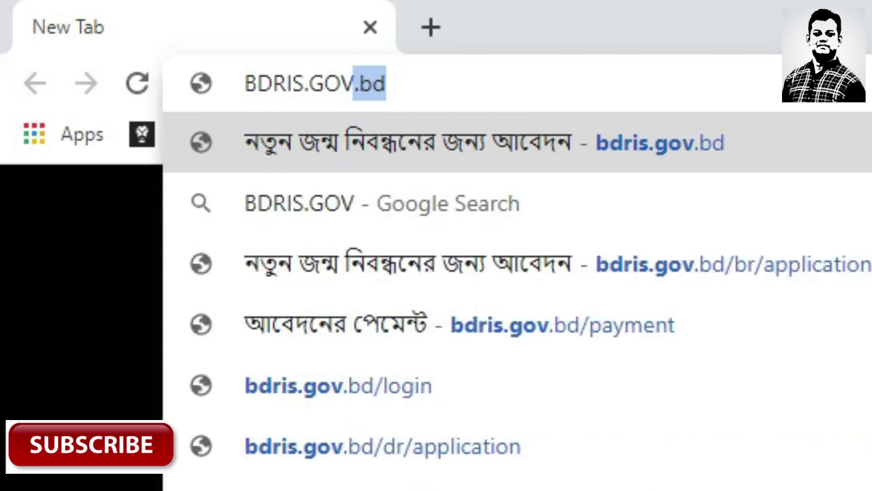
type(".")
type("BD")
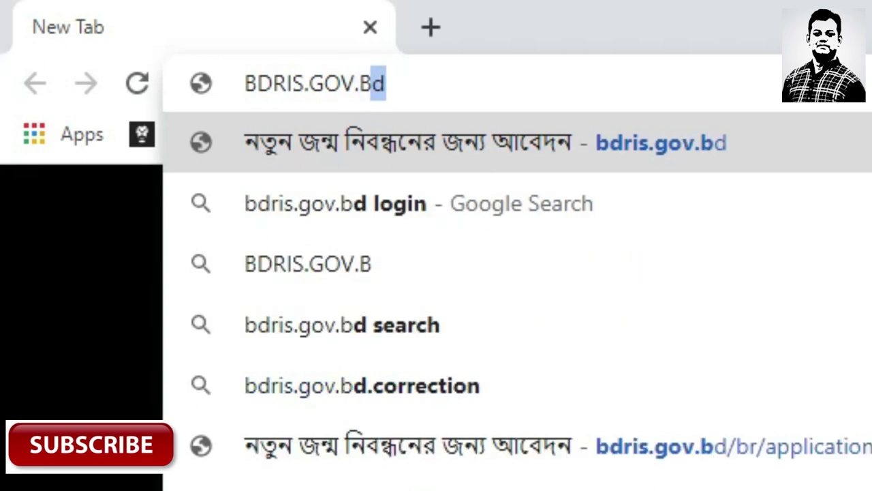
key("Return")
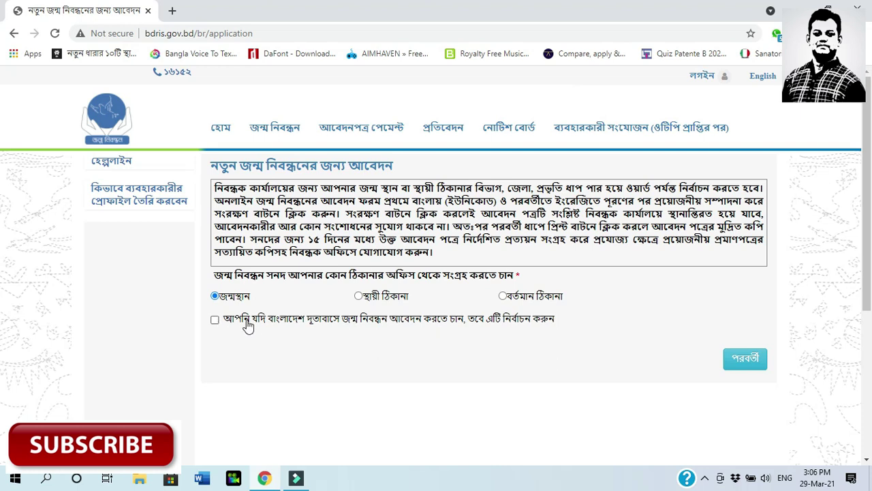
Try applying through the embassy in Italy, picking Milan and then Rome
left_click(215, 321)
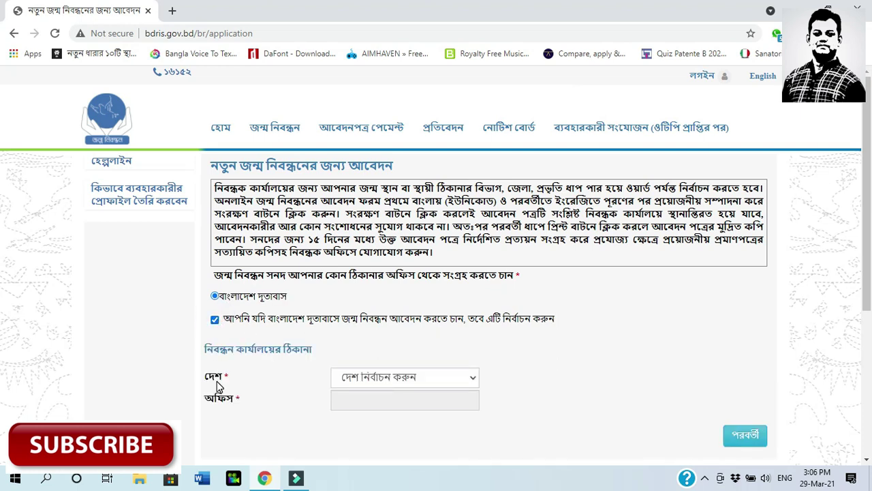
left_click(443, 381)
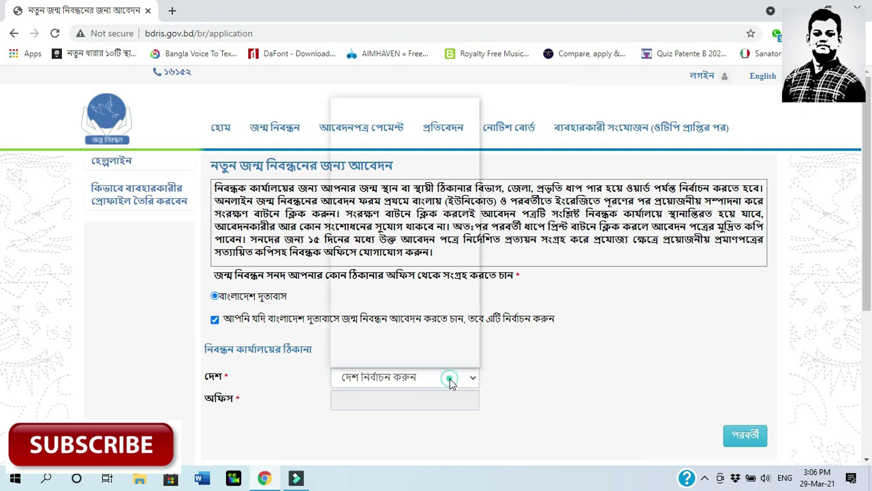
left_click_drag(474, 174, 474, 319)
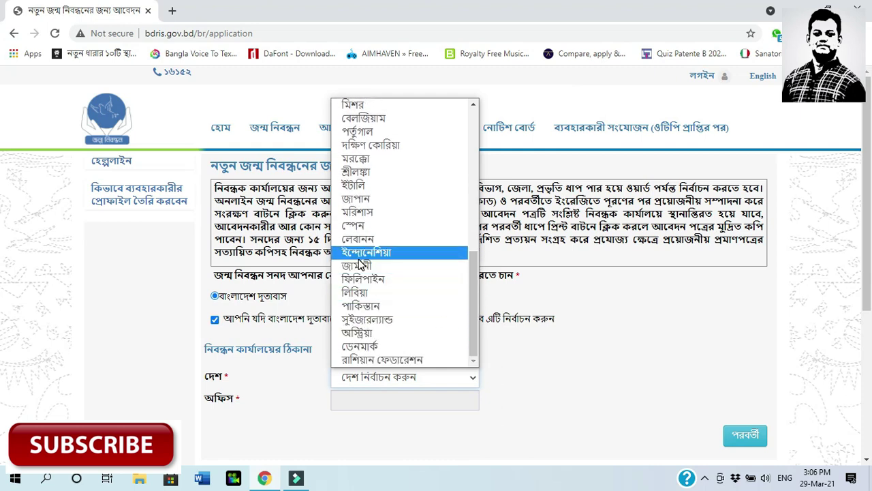
left_click(362, 186)
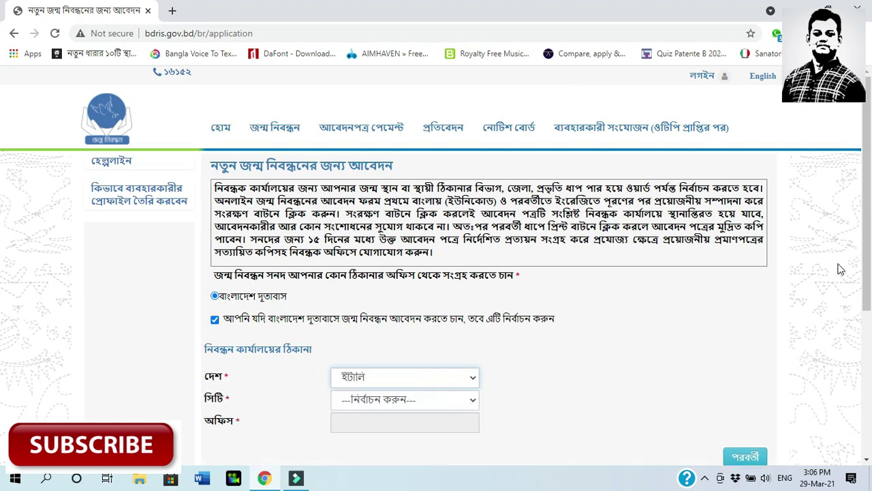
left_click_drag(865, 268, 866, 322)
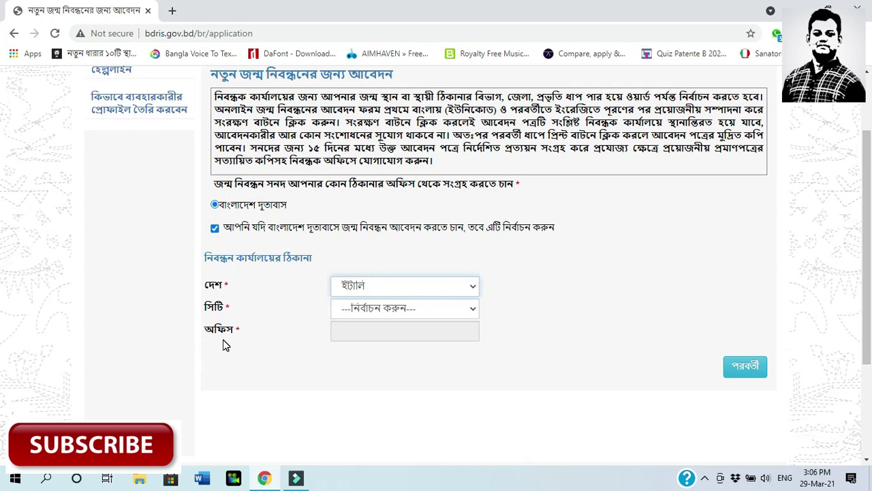
left_click(457, 310)
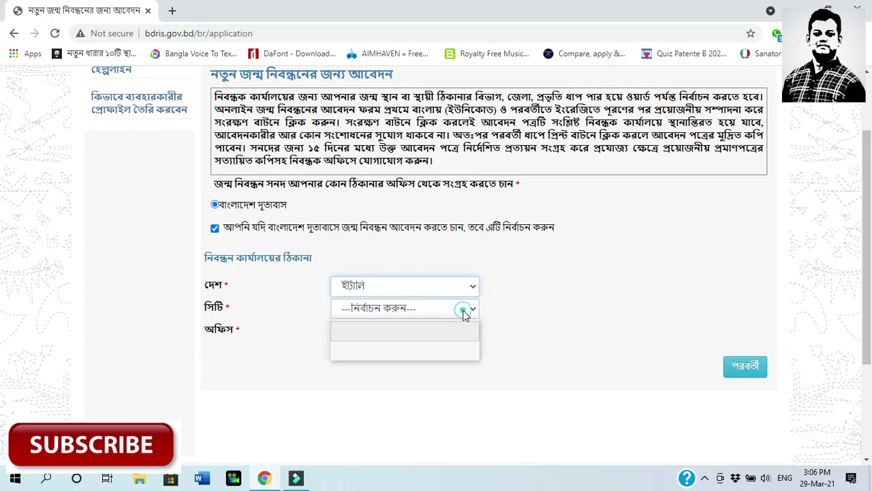
left_click(359, 343)
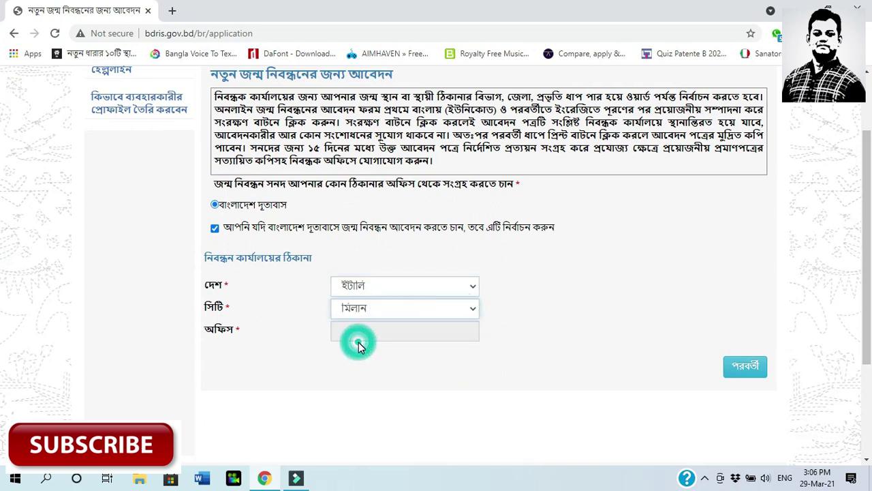
left_click(469, 308)
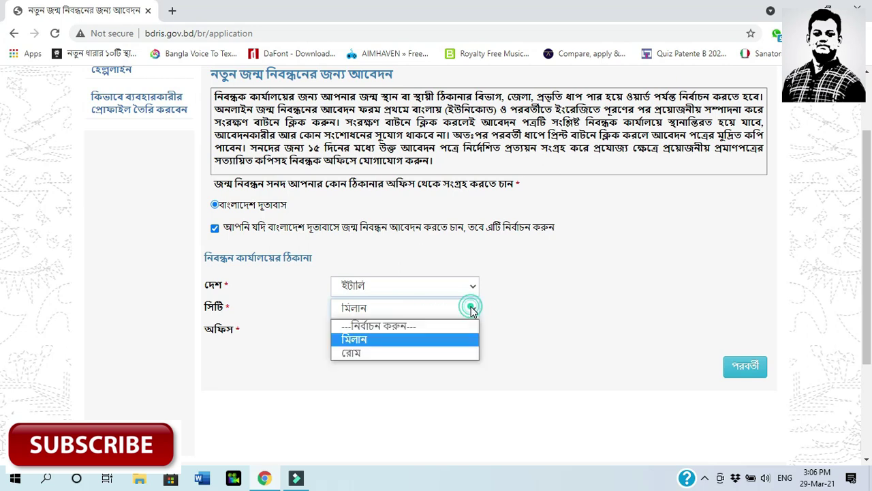
left_click(371, 355)
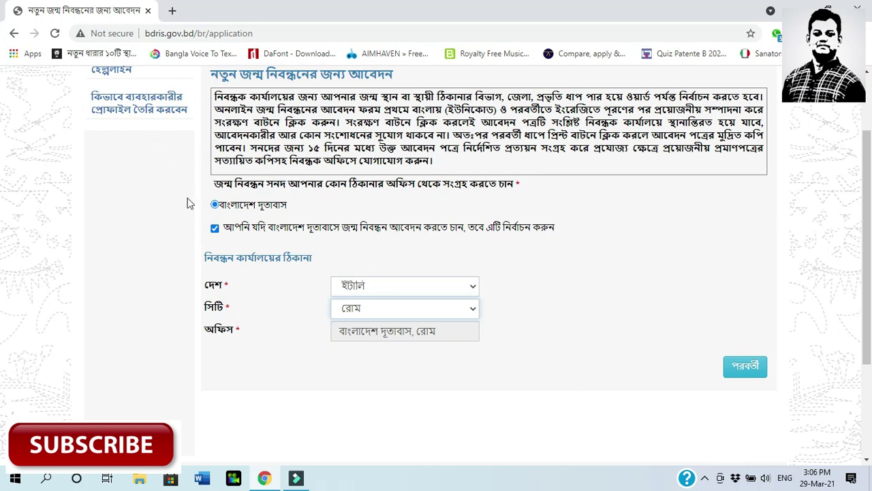
Turn the embassy option off and choose the permanent address (স্থায়ী ঠিকানা) office
left_click(214, 230)
left_click(213, 229)
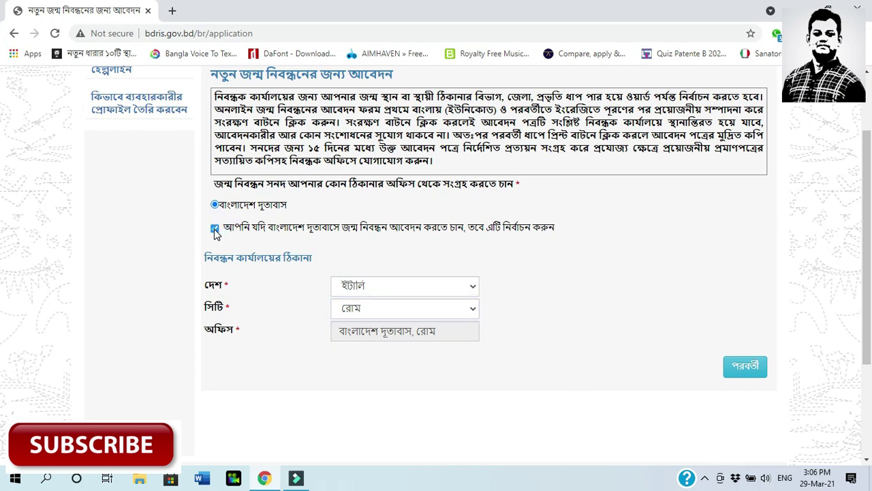
left_click(214, 229)
left_click(362, 209)
Continue to the child's details page of the application
left_click(743, 264)
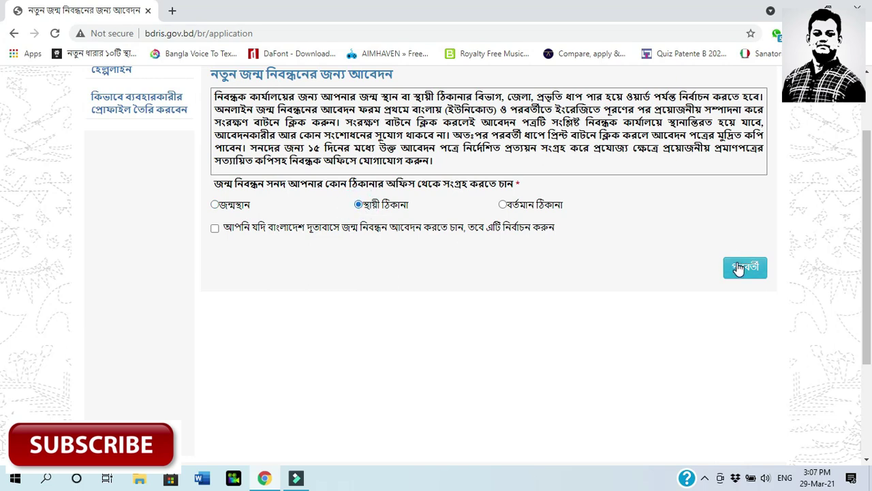
scroll(380, 312, "up", 2)
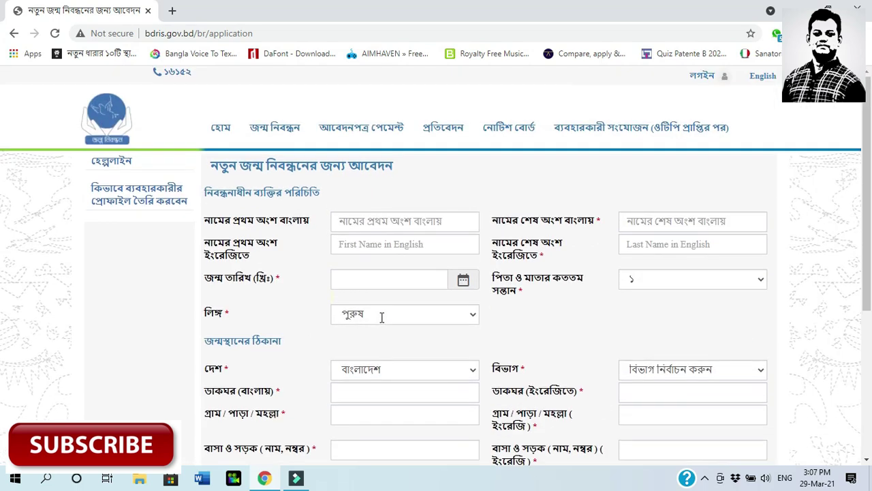
scroll(374, 305, "down", 5)
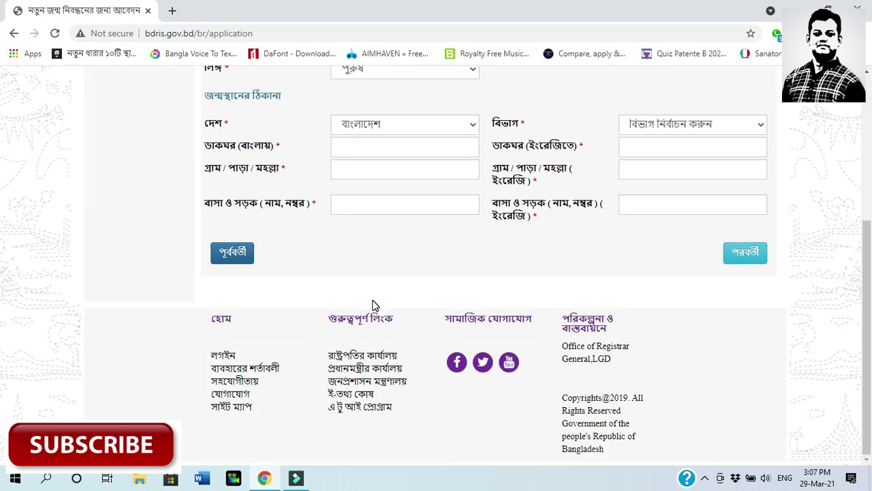
scroll(372, 305, "up", 5)
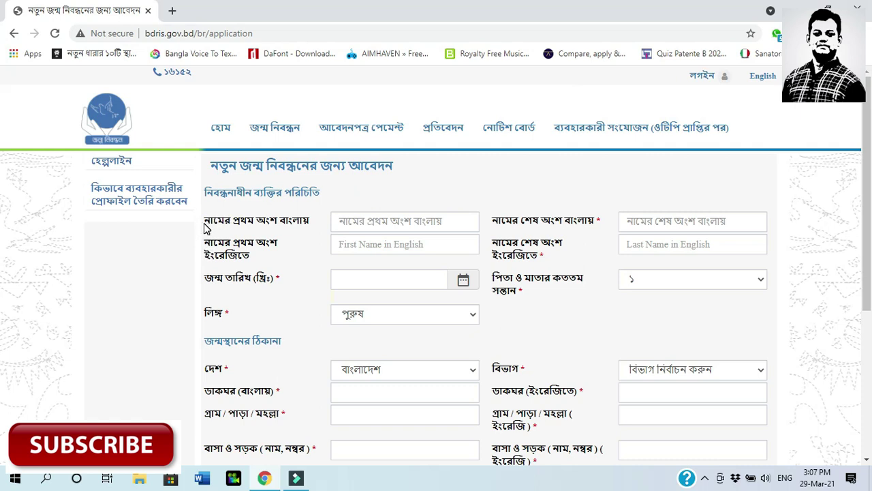
left_click_drag(205, 222, 294, 223)
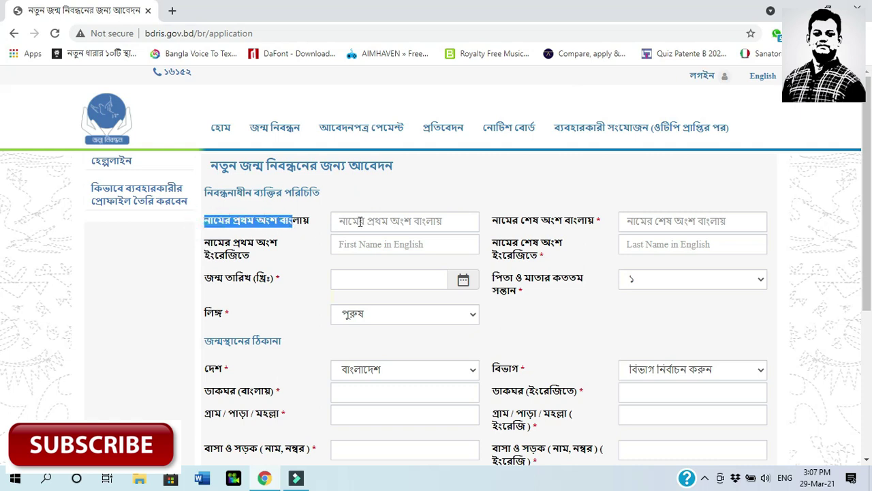
Enter the child's first and last names in Bangla using the Bangla keyboard
left_click(360, 222)
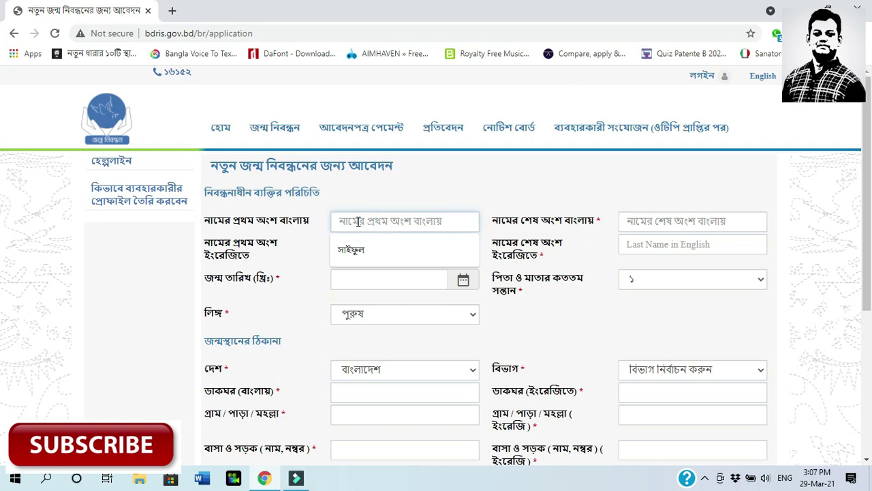
key("alt+shift")
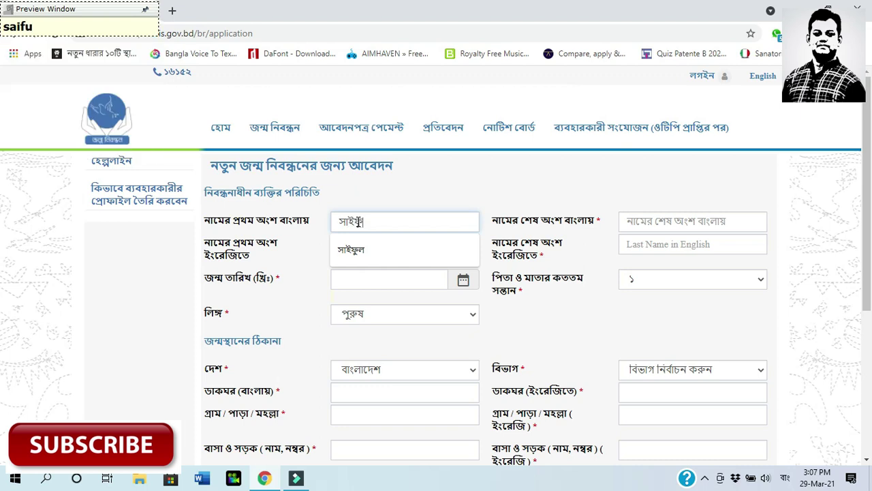
left_click(639, 223)
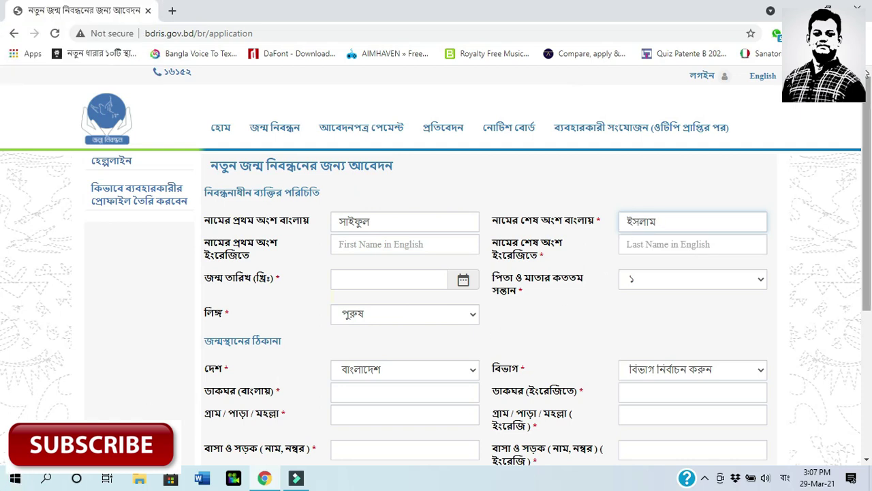
Select the entered Bangla names to check them, ending in the first-name field
double_click(370, 222)
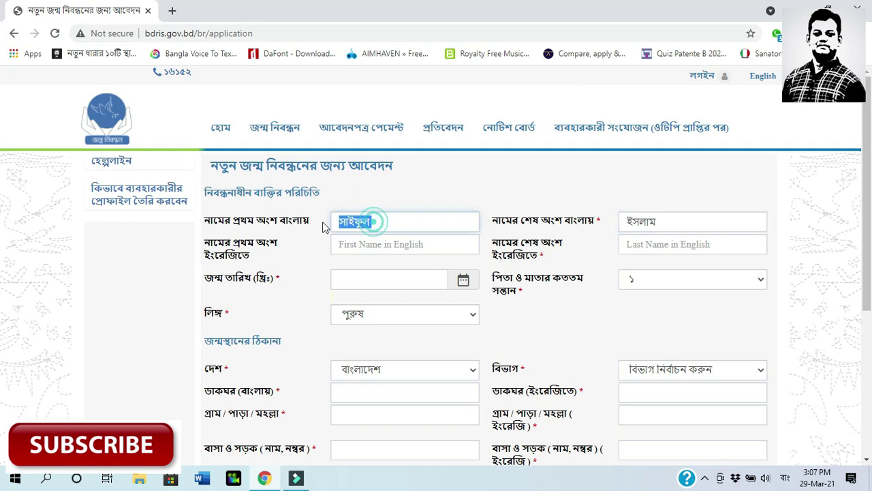
double_click(680, 220)
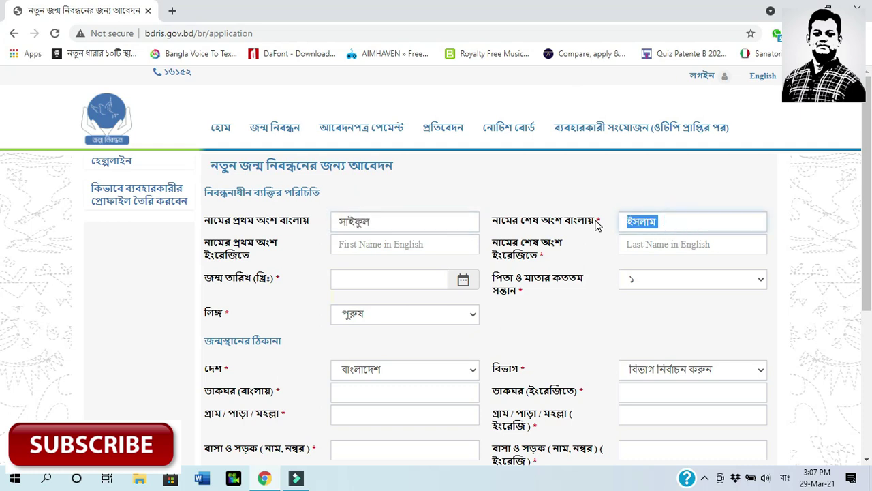
left_click(684, 222)
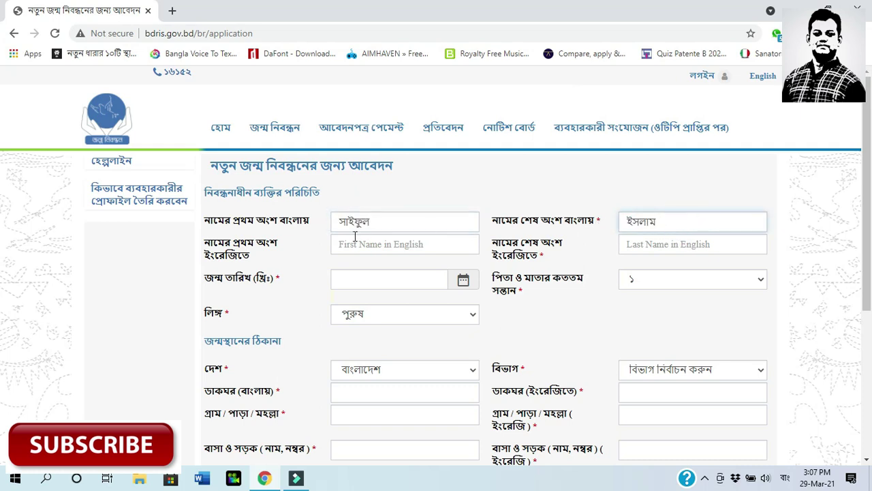
double_click(376, 223)
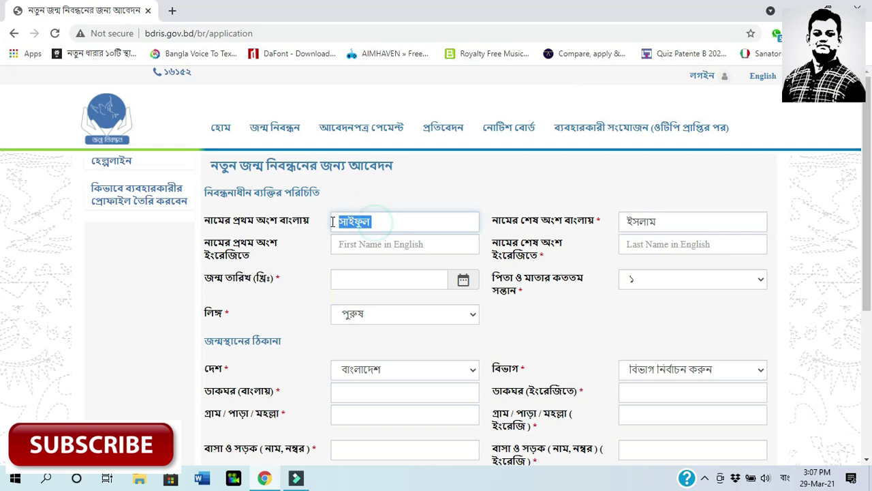
double_click(654, 222)
left_click(685, 221)
left_click(407, 223)
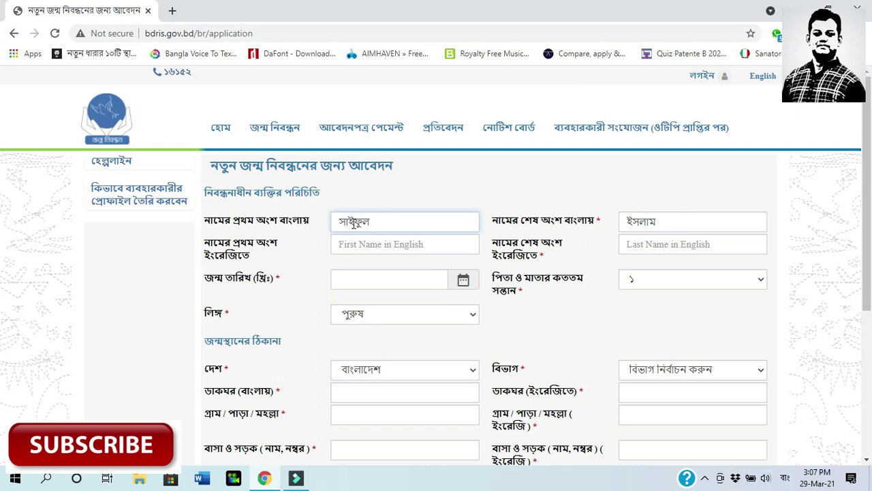
Adjust the Bangla names: drop an added title, append the surname, retype the last name
key("Home")
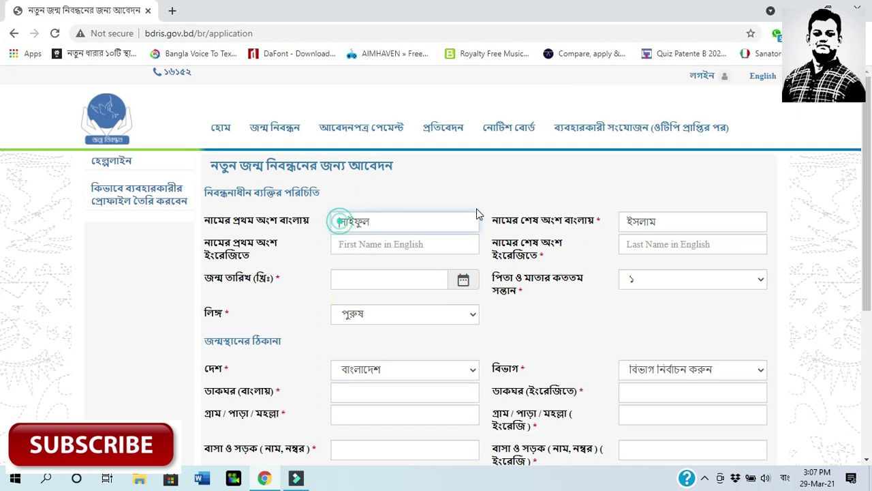
type("mo")
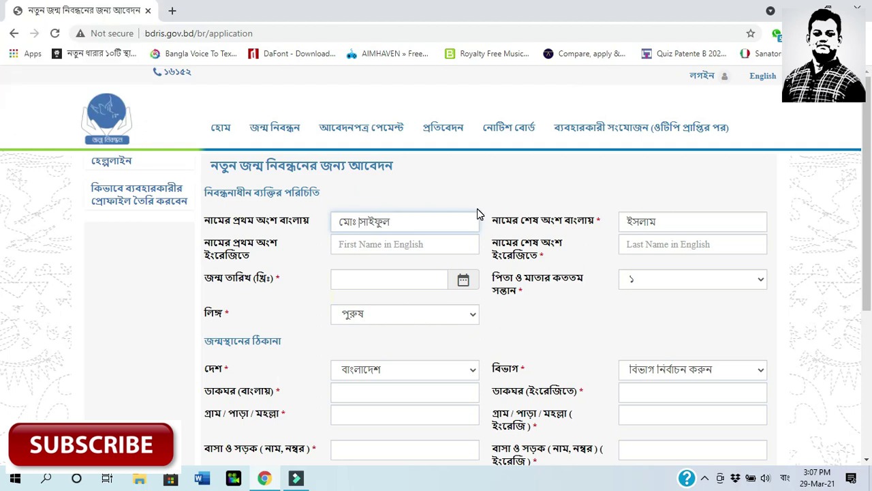
left_click(677, 218)
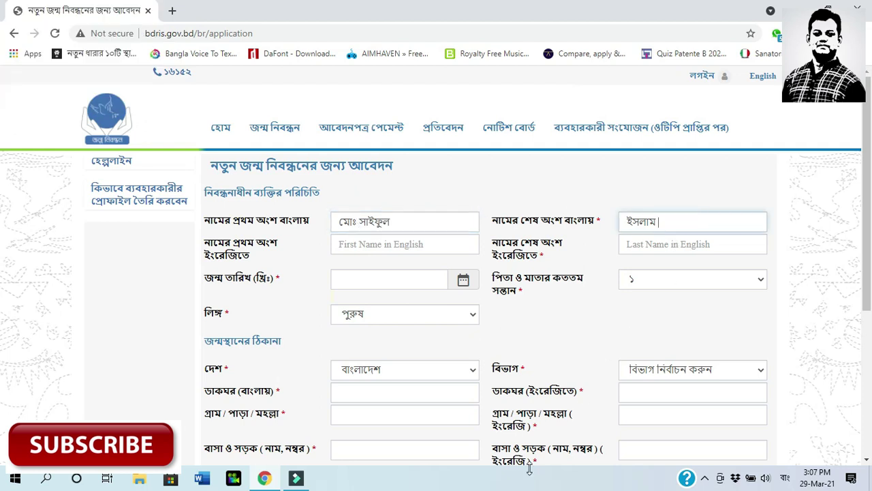
left_click_drag(359, 221, 303, 227)
key("BackSpace")
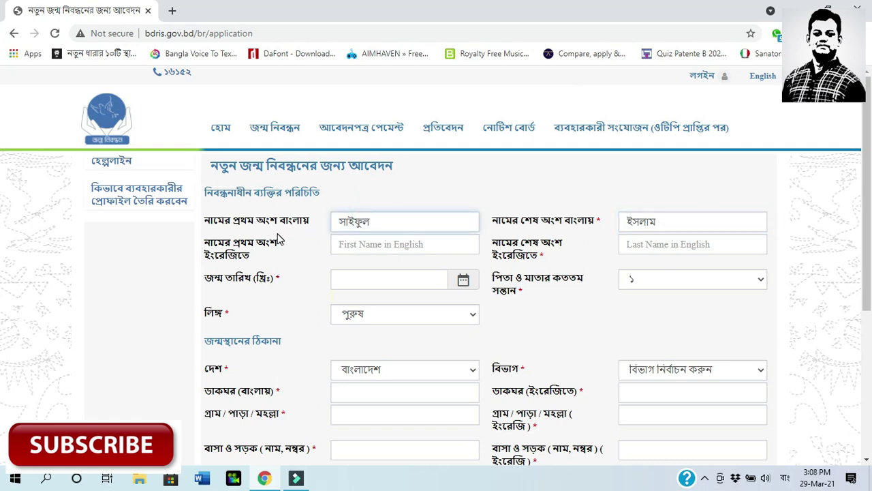
left_click(405, 221)
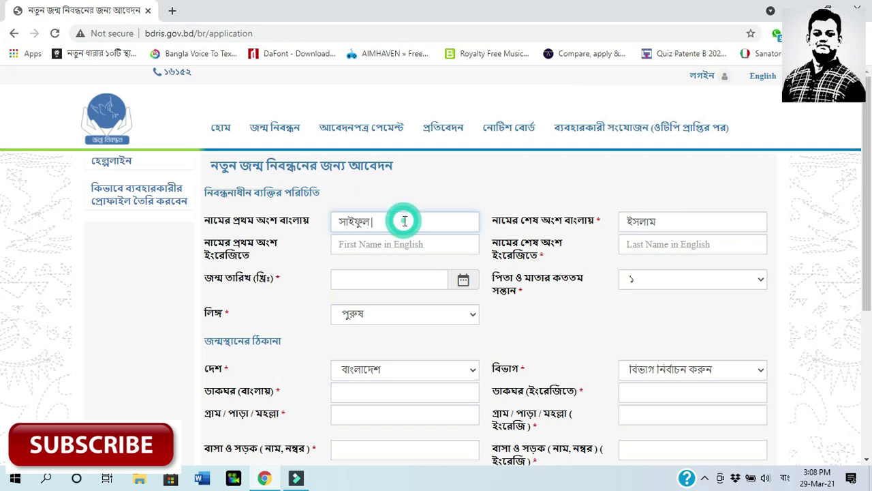
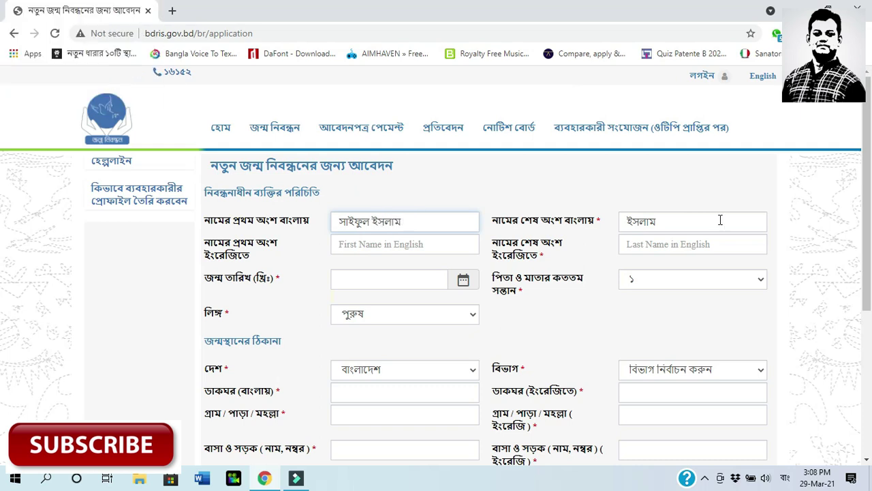
double_click(701, 220)
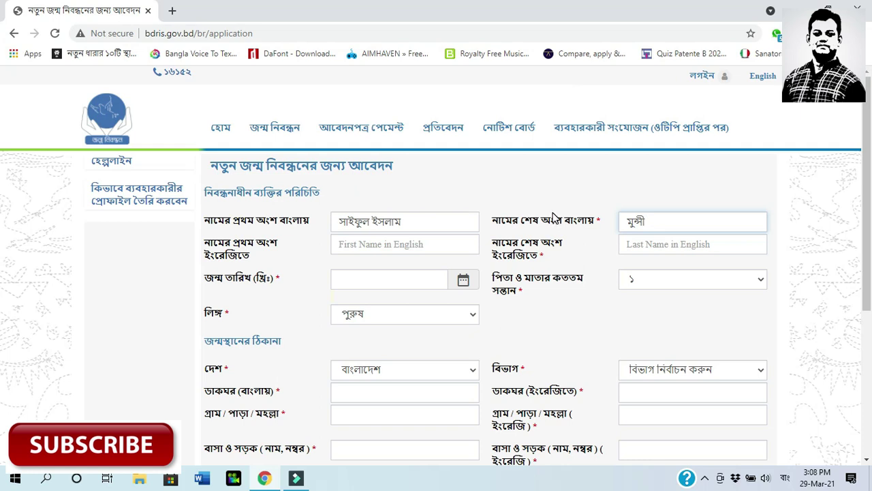
Move the surname from the Bangla first name into the last-name field, deleting the extra word
left_click_drag(409, 225, 372, 224)
key("ctrl+c")
key("BackSpace")
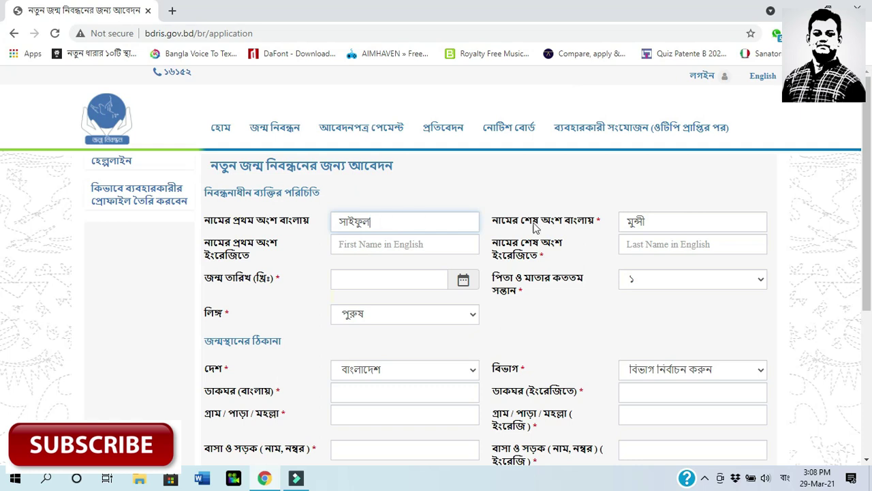
left_click(628, 221)
key("ctrl+v")
right_click(620, 239)
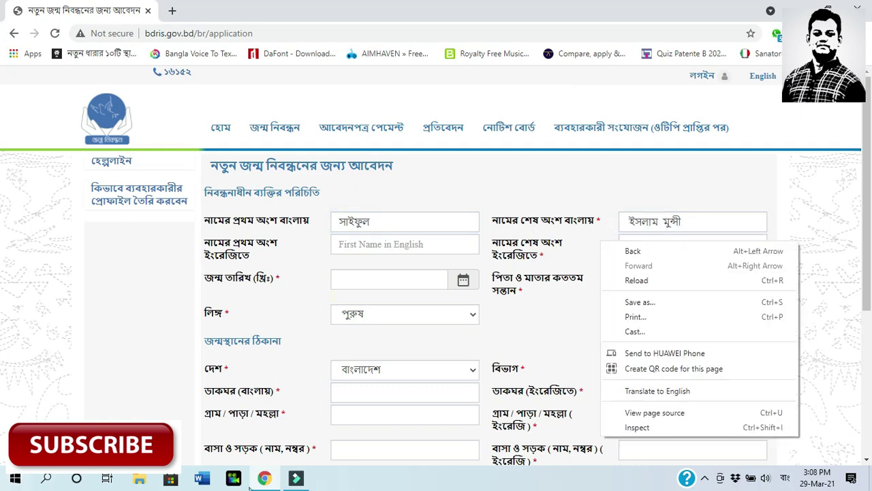
left_click(812, 172)
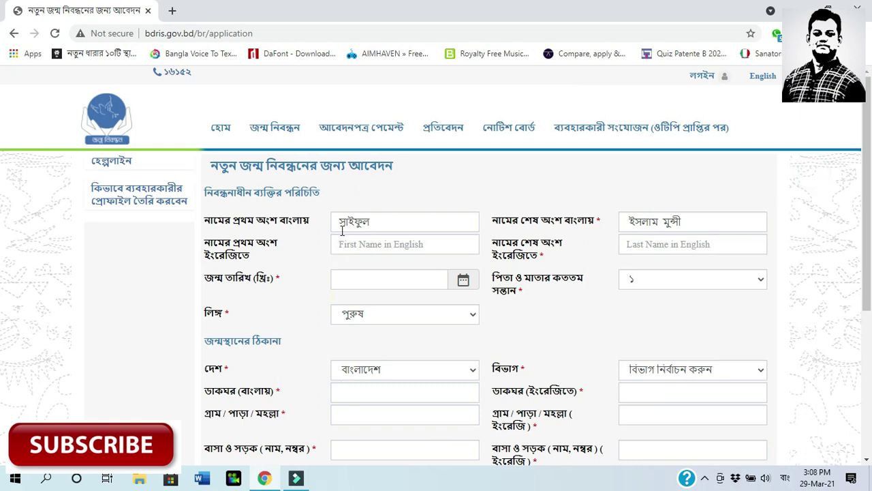
left_click(398, 221)
left_click(399, 224)
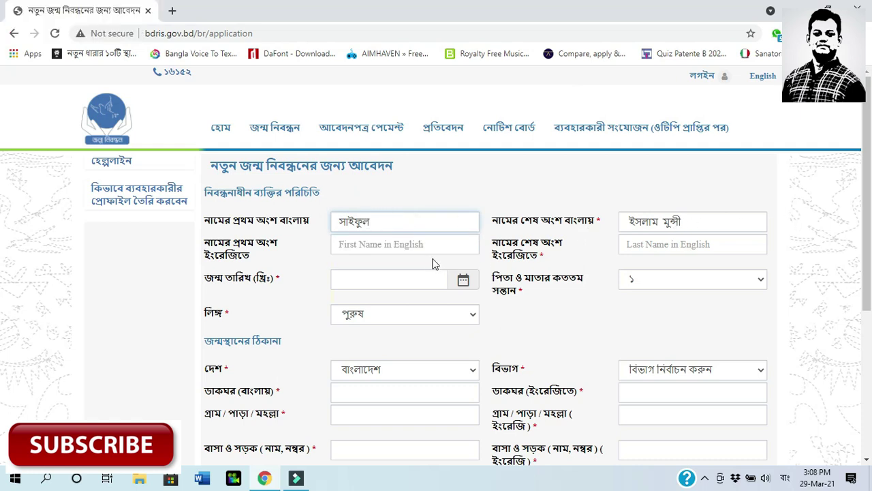
left_click(722, 222)
key("BackSpace")
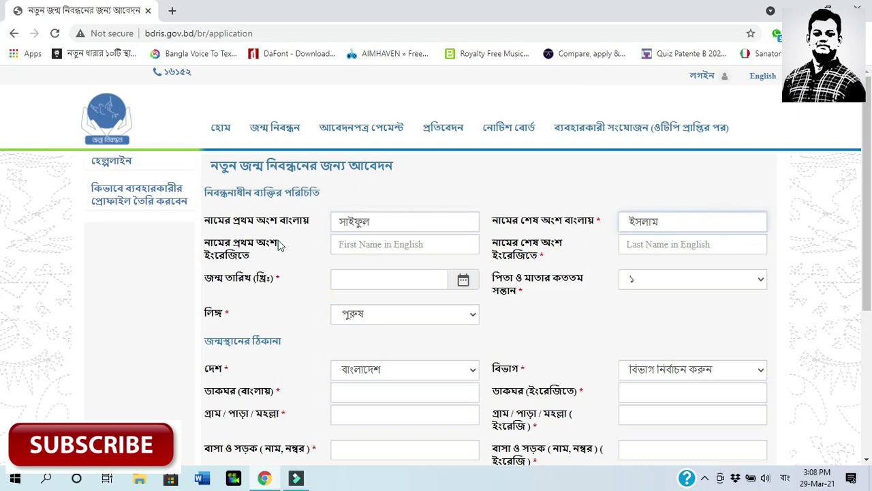
left_click(365, 249)
key("alt+shift")
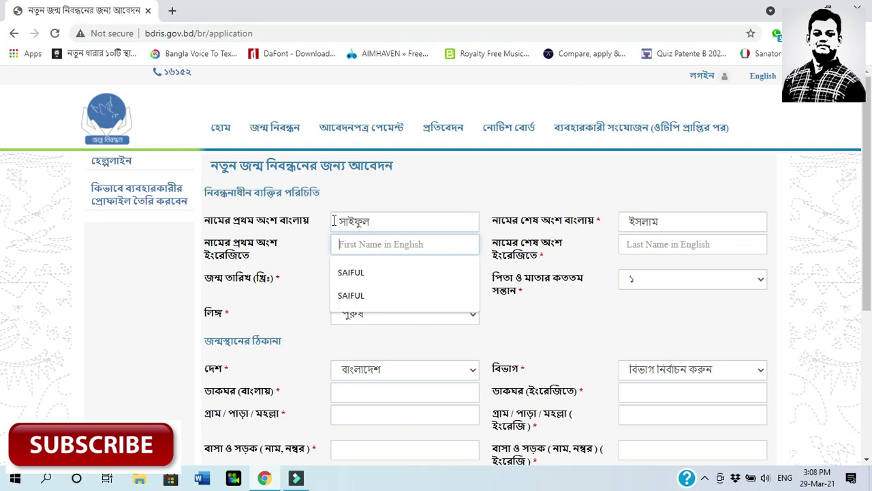
Enter the child's first and last names in English capitals
left_click(631, 242)
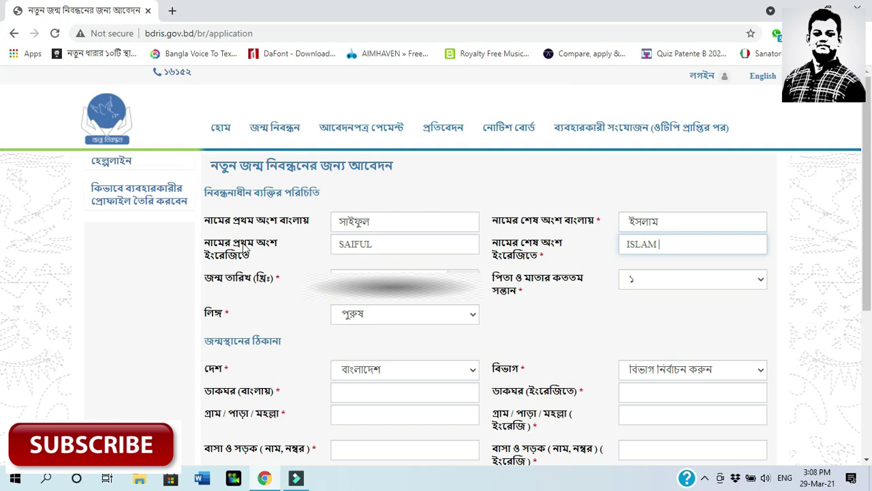
left_click(402, 280)
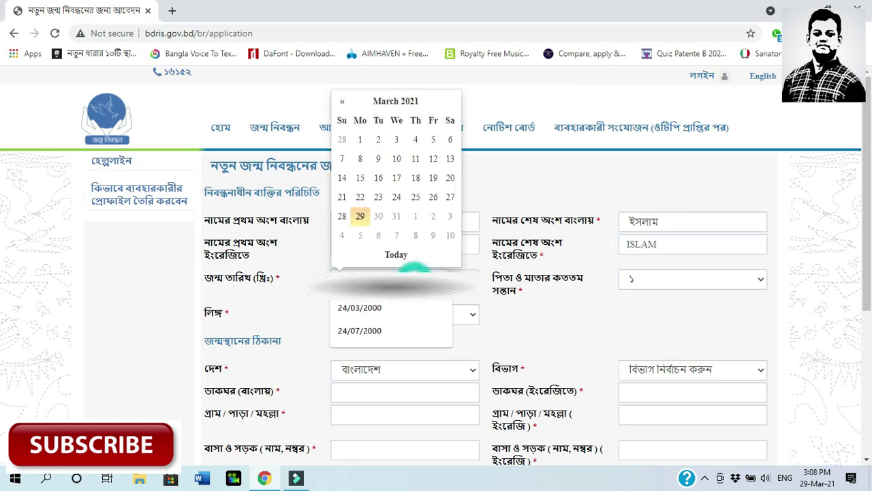
left_click(375, 249)
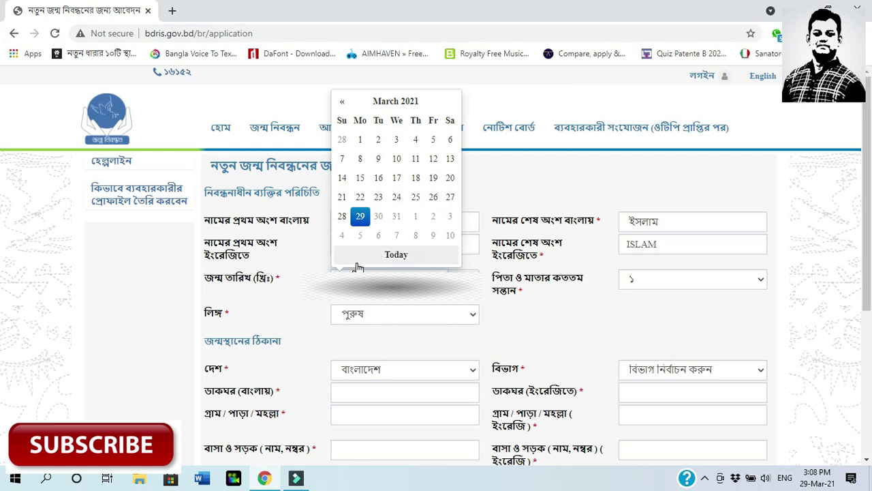
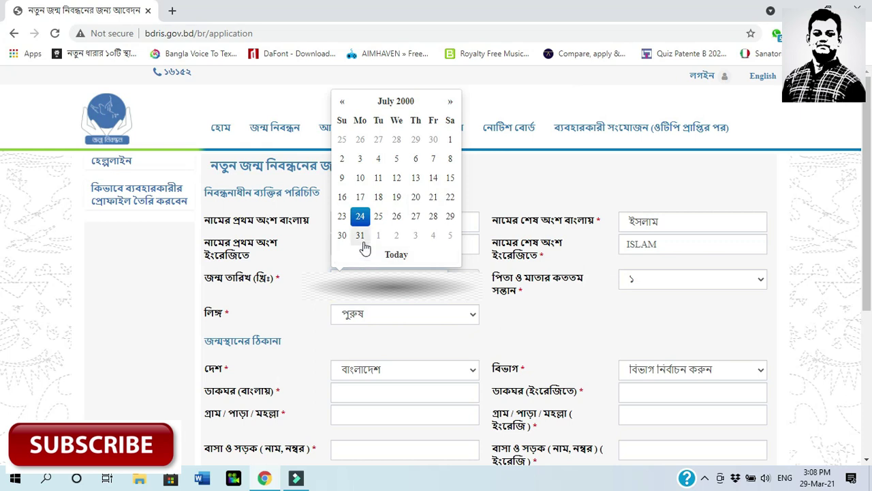
left_click(359, 218)
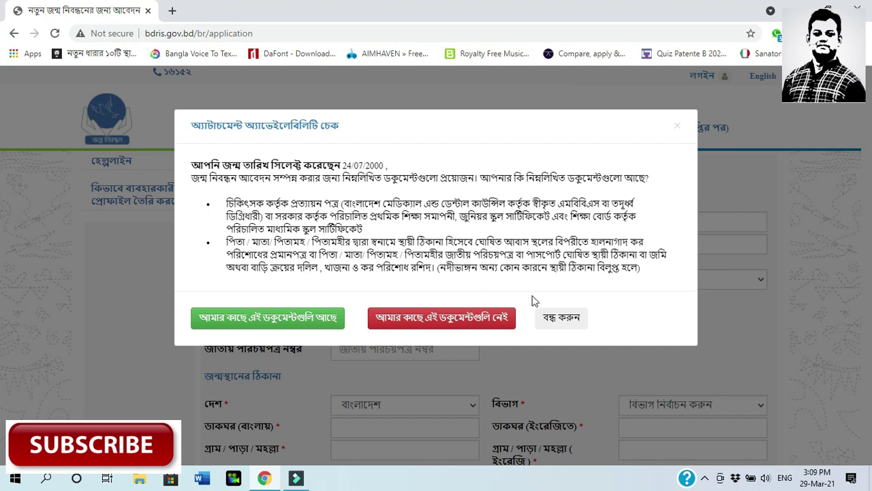
Close the required-documents notice and keep birth order ১ and gender পুরুষ
left_click(570, 320)
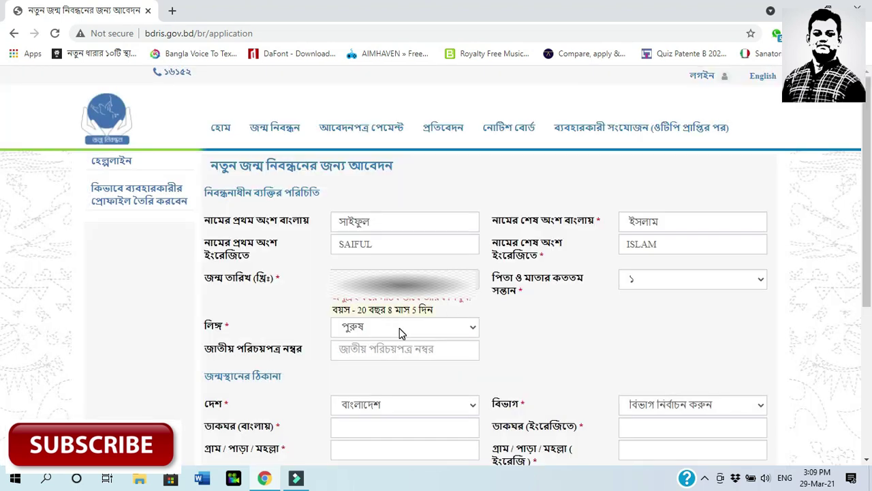
left_click(692, 282)
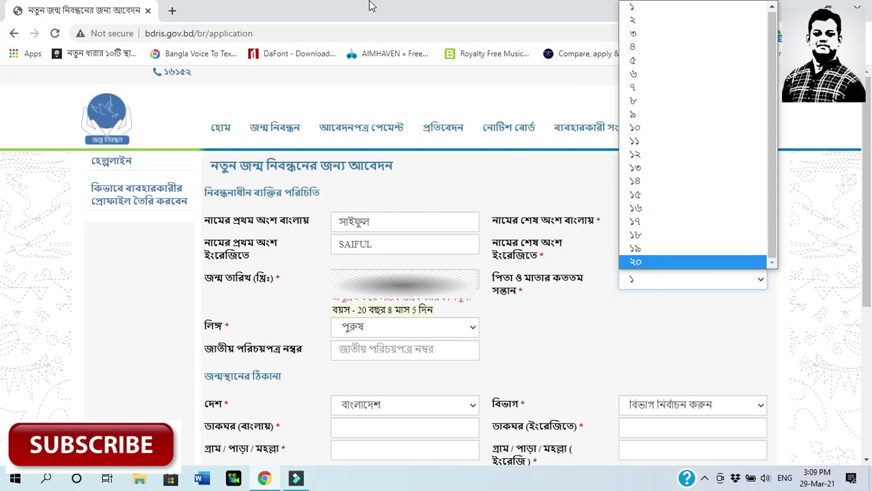
left_click(684, 10)
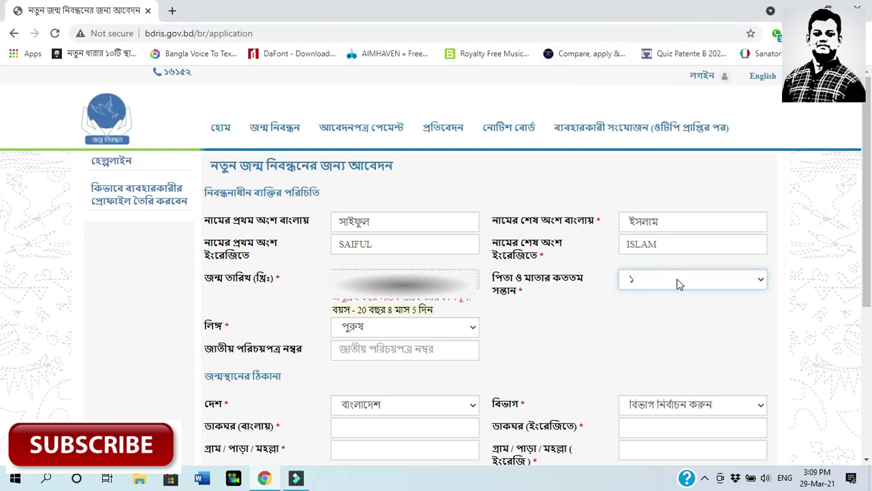
left_click(399, 331)
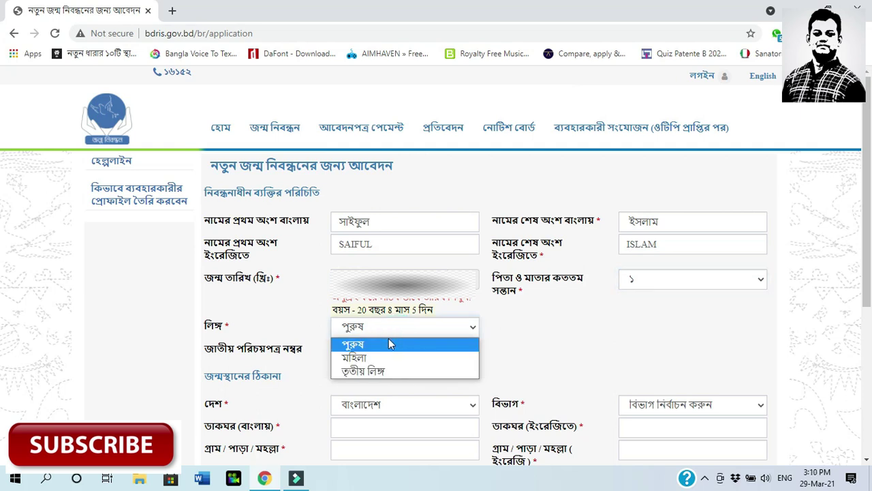
left_click(355, 346)
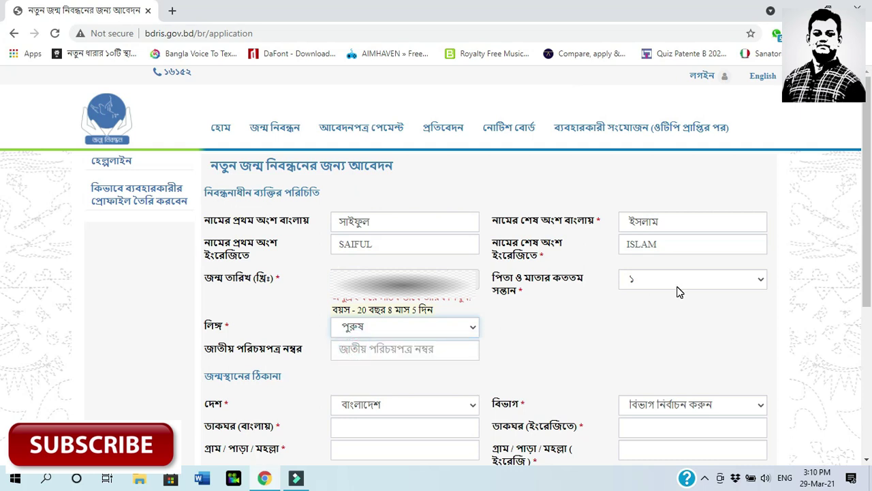
Leave the national ID number field blank and scroll down the form
left_click(391, 351)
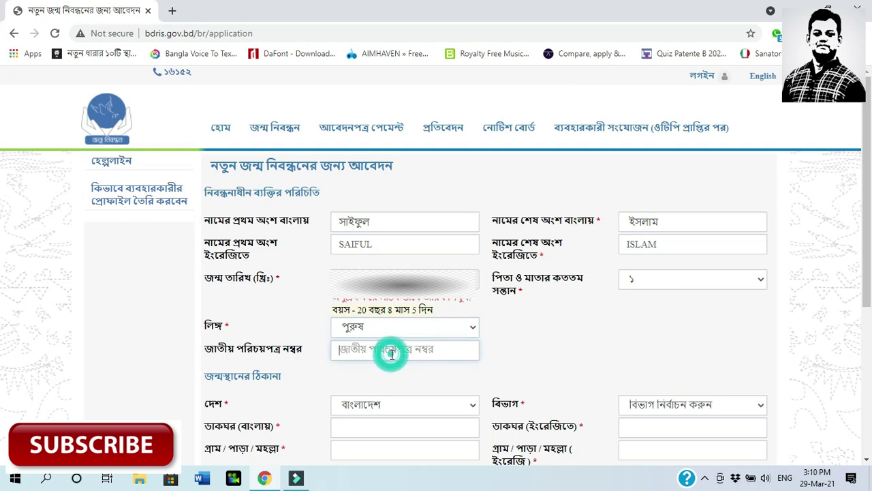
left_click(529, 356)
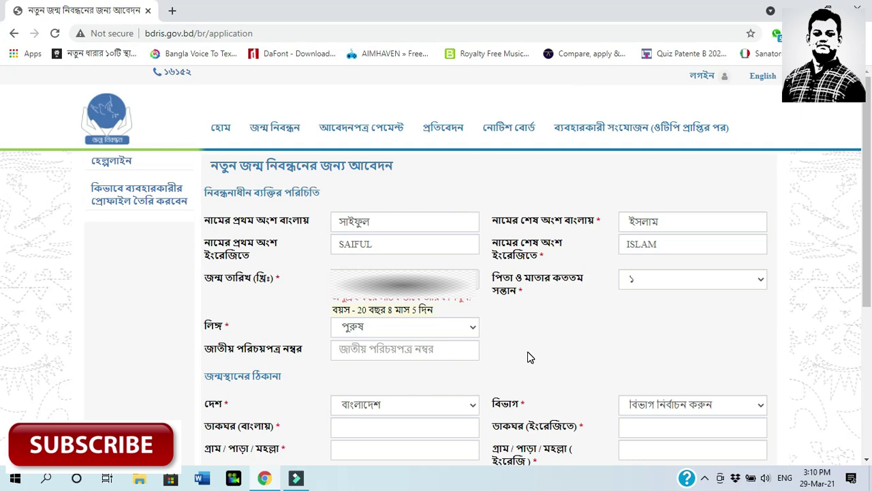
left_click(450, 352)
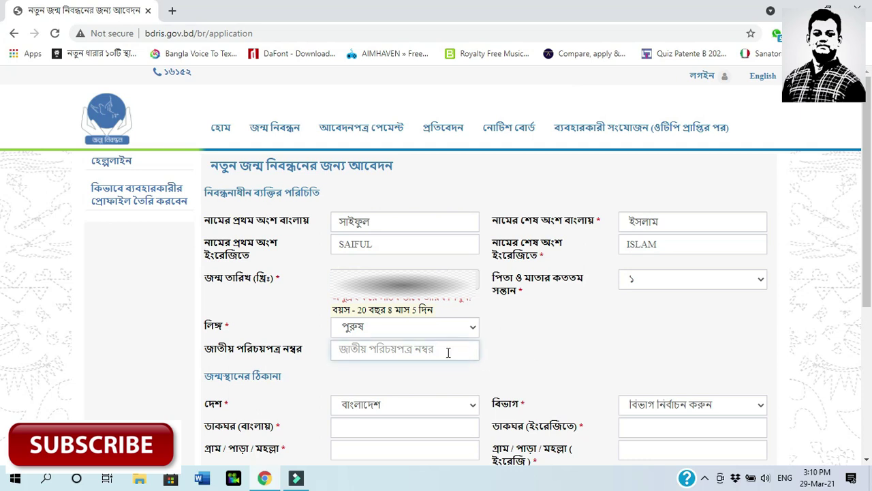
left_click_drag(867, 294, 869, 380)
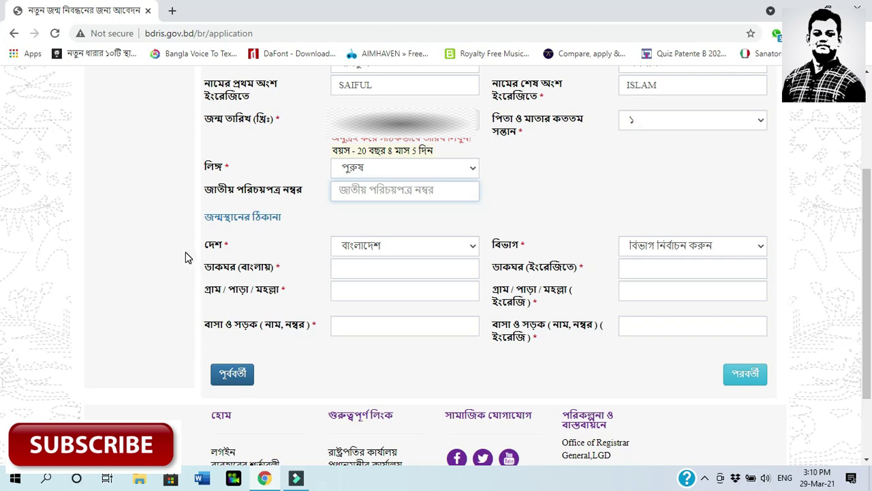
Set the birthplace country to বাংলাদেশ and division to ঢাকা বিভাগ
left_click(212, 248)
left_click(448, 247)
left_click(443, 247)
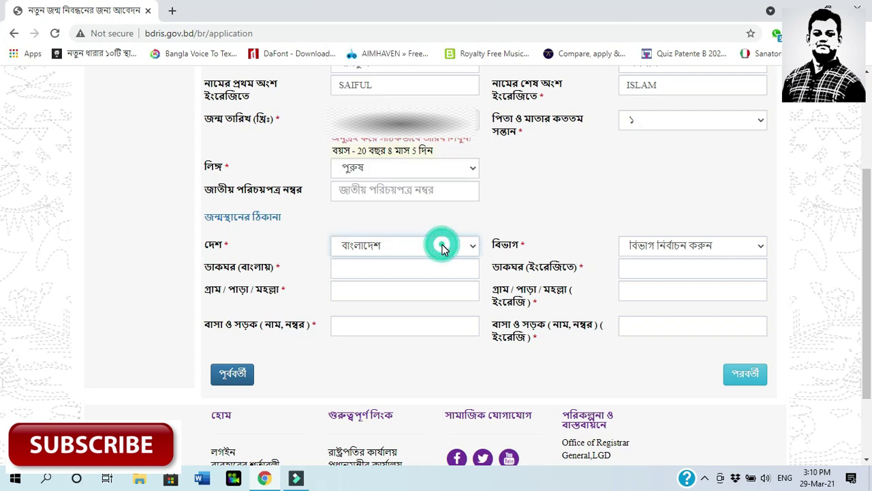
left_click(681, 248)
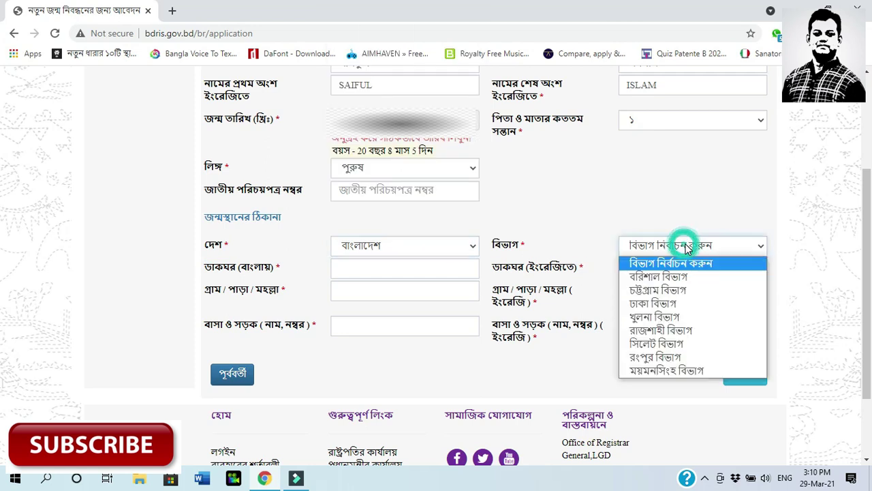
left_click(671, 304)
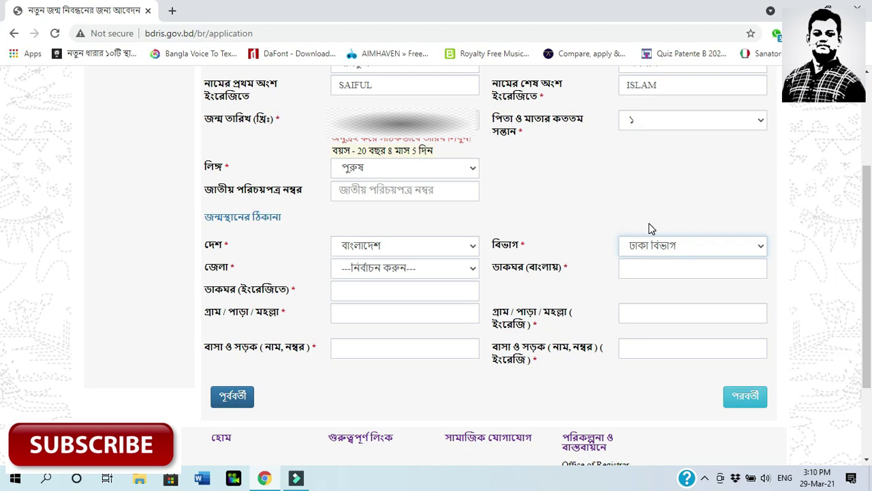
Choose district মাদারীপুর, upazila মাদারীপুর সদর, the union and ward ওয়ার্ড - 1
left_click(448, 271)
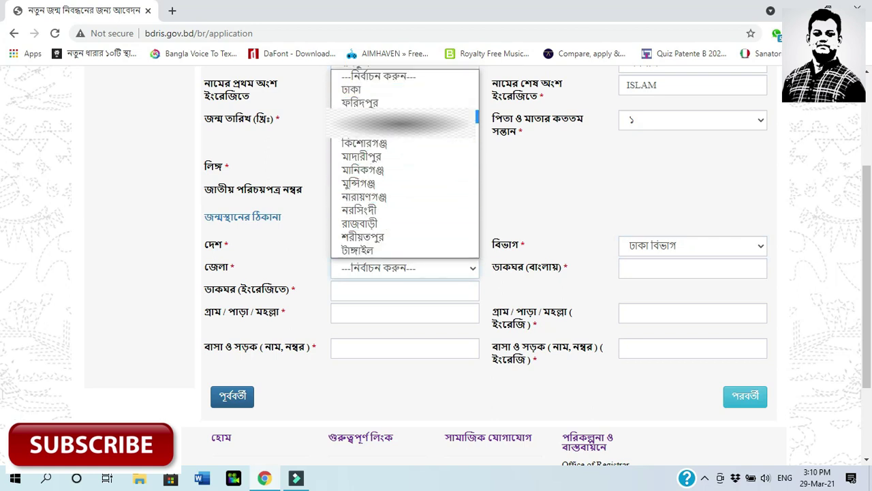
left_click(361, 156)
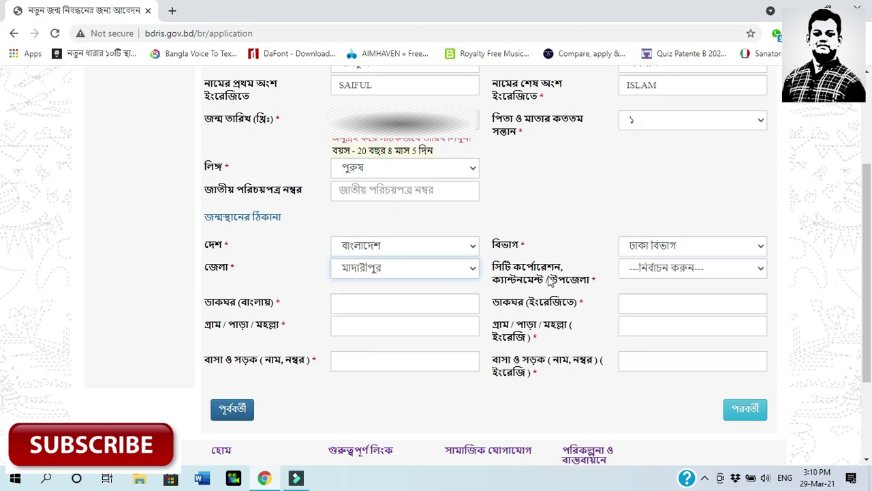
left_click(675, 273)
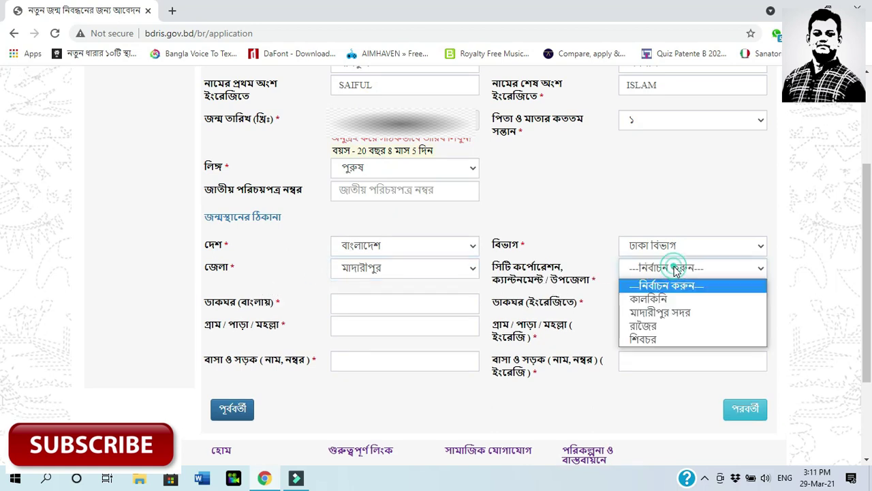
left_click(659, 312)
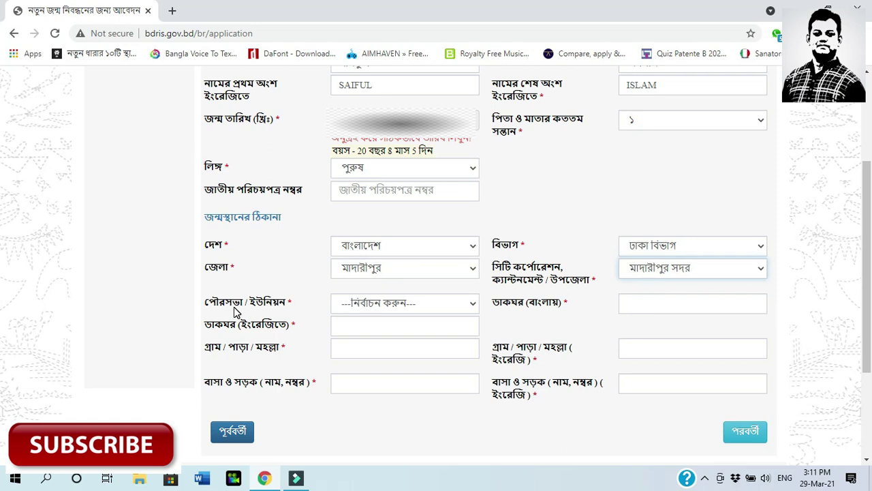
left_click(399, 309)
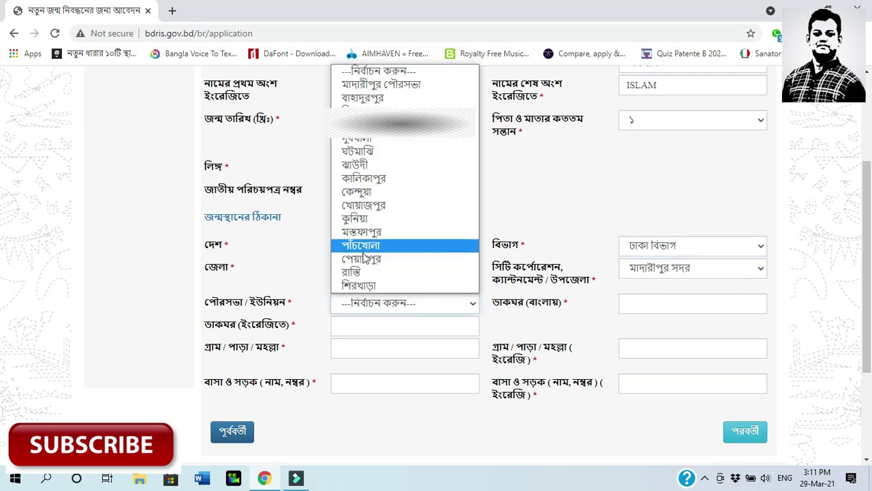
left_click(354, 272)
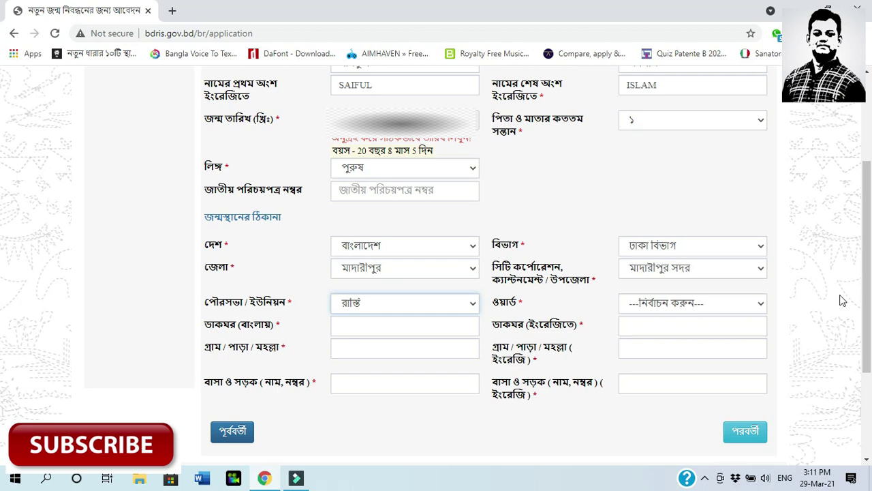
left_click(720, 307)
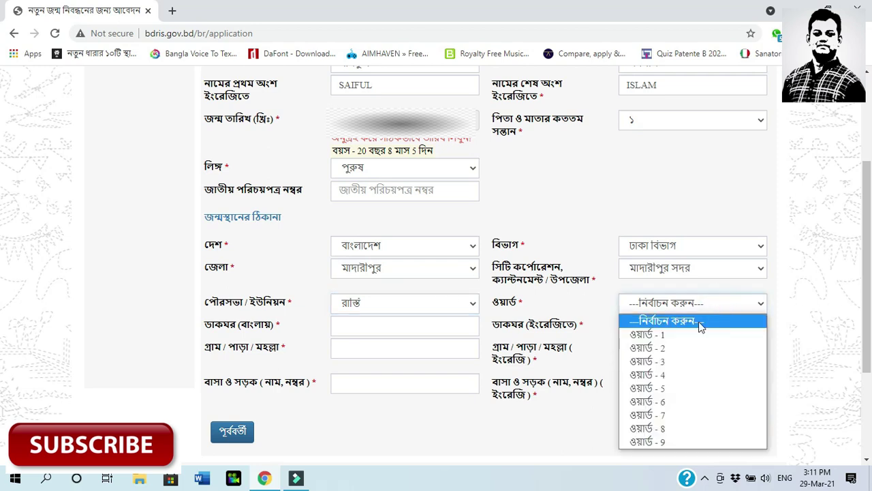
left_click(679, 334)
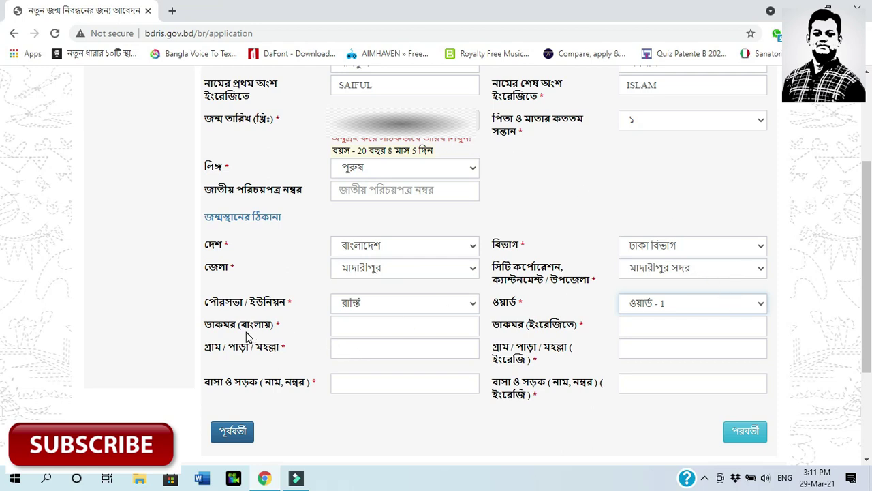
Fill the Bangla post office from the saved suggestion, removing a stray mark
left_click(389, 321)
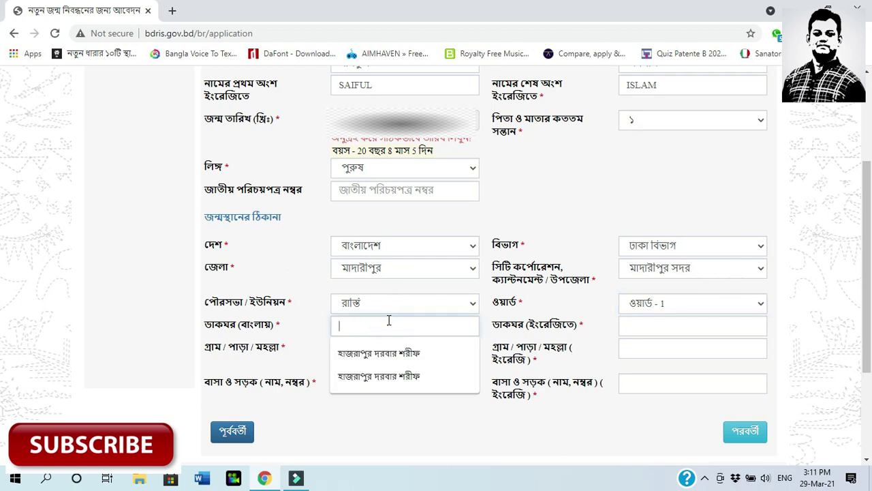
left_click(387, 361)
type("্")
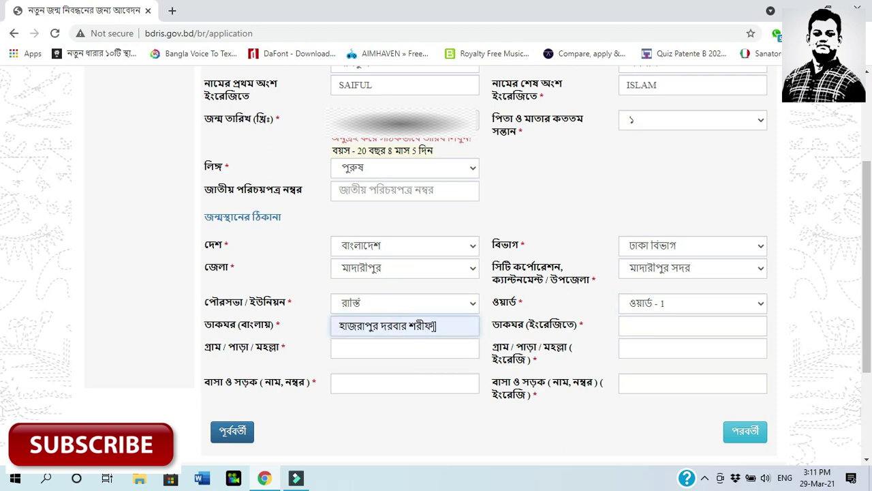
key("BackSpace")
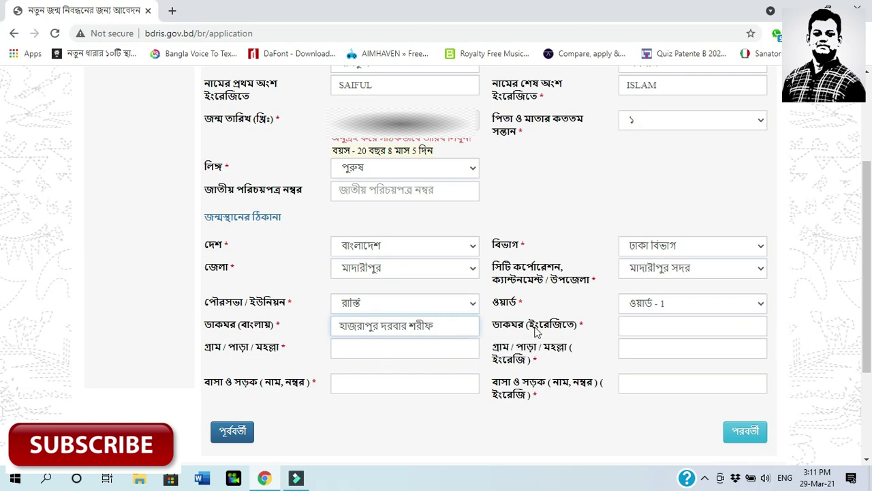
Fill the English post office from the autofill suggestions
left_click(655, 327)
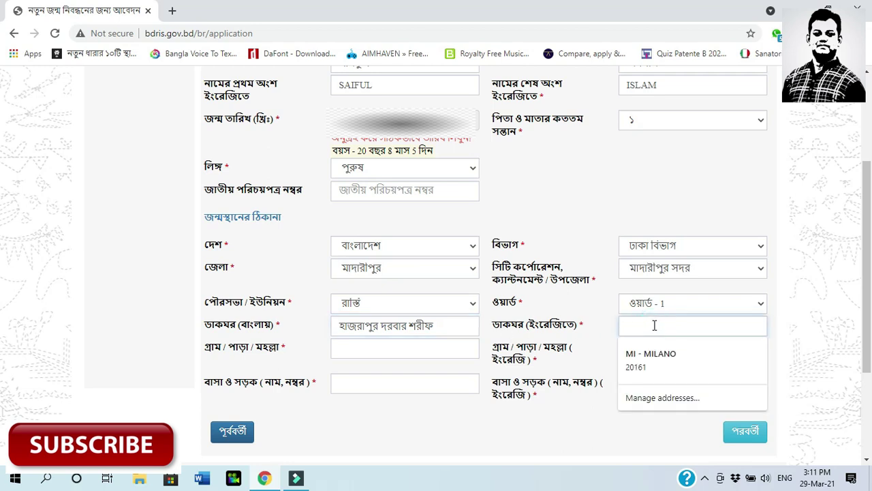
type("HAZRAPUR DARBAR SHARIF")
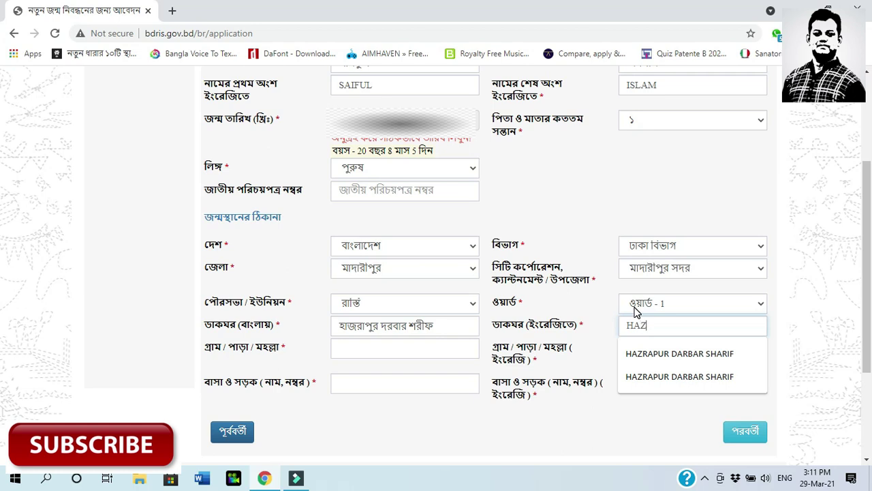
left_click(685, 360)
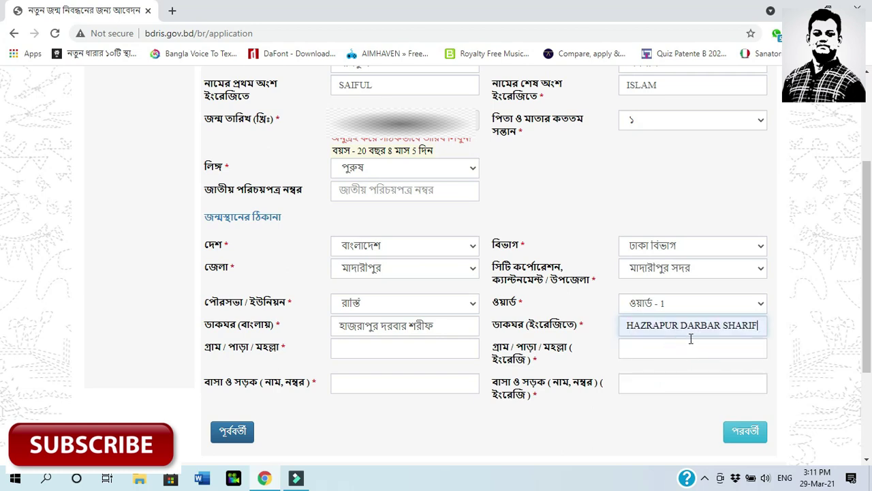
left_click(691, 337)
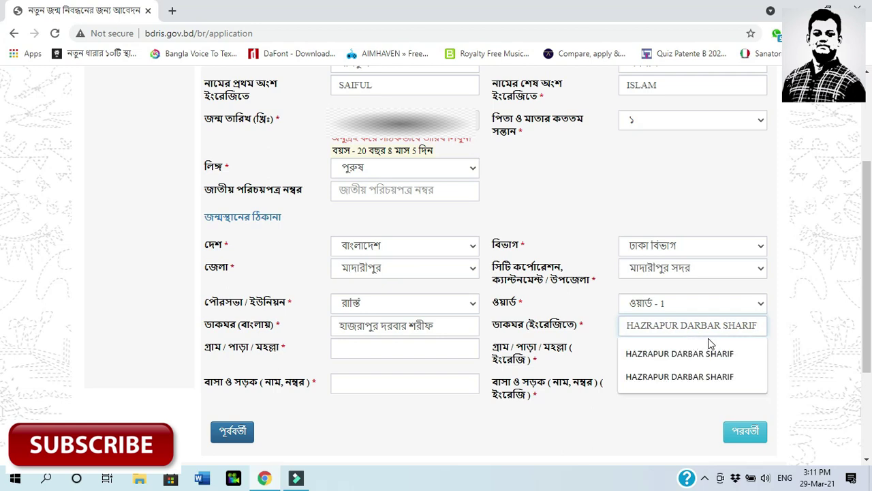
left_click(718, 352)
left_click(425, 348)
left_click(763, 325)
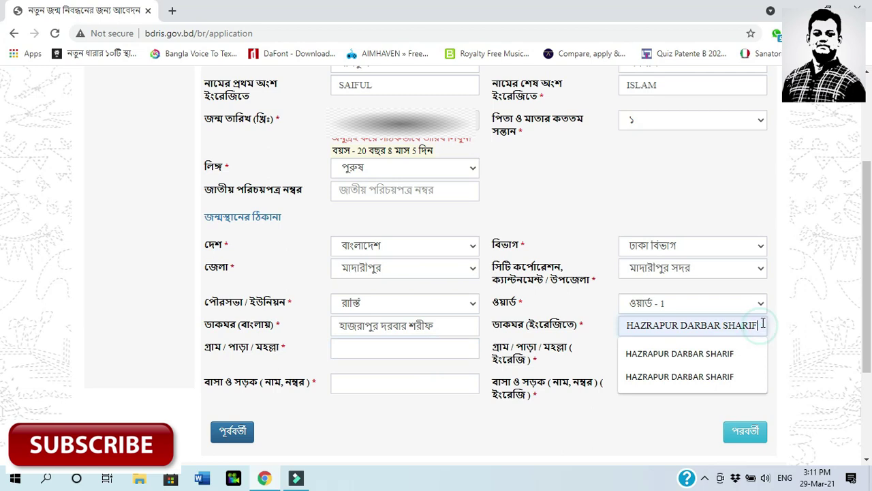
left_click(388, 348)
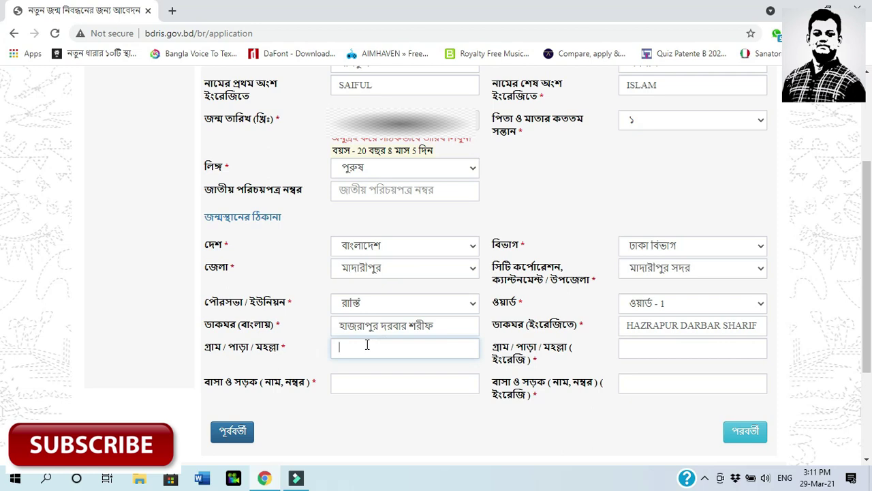
Type the birthplace village and road names in Bangla
left_click(371, 347)
key("F12")
type("ha")
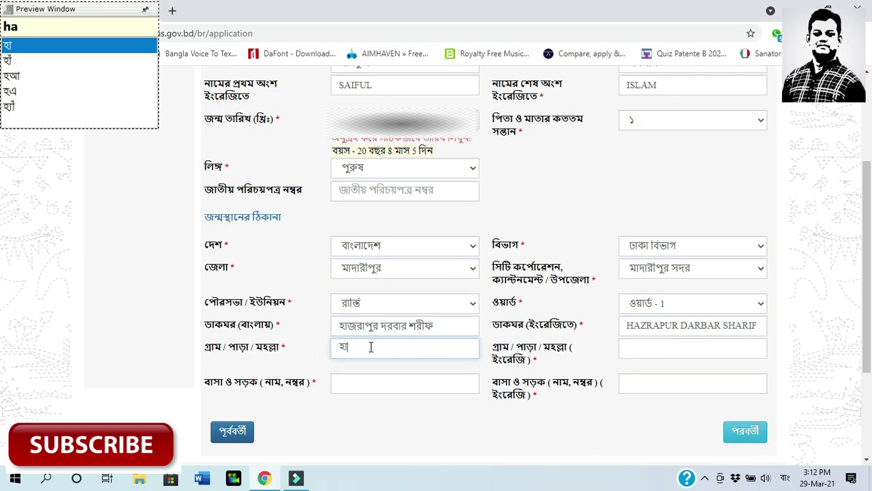
type("jop")
key("BackSpace")
type("rapur")
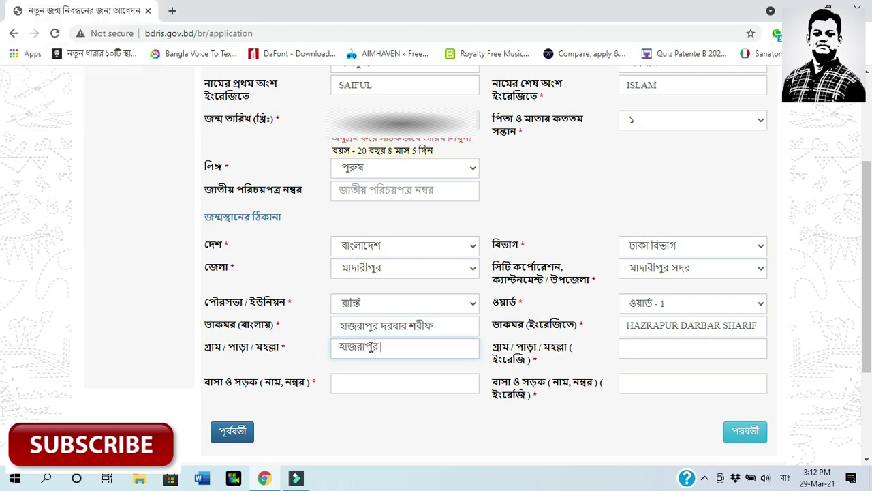
left_click(392, 380)
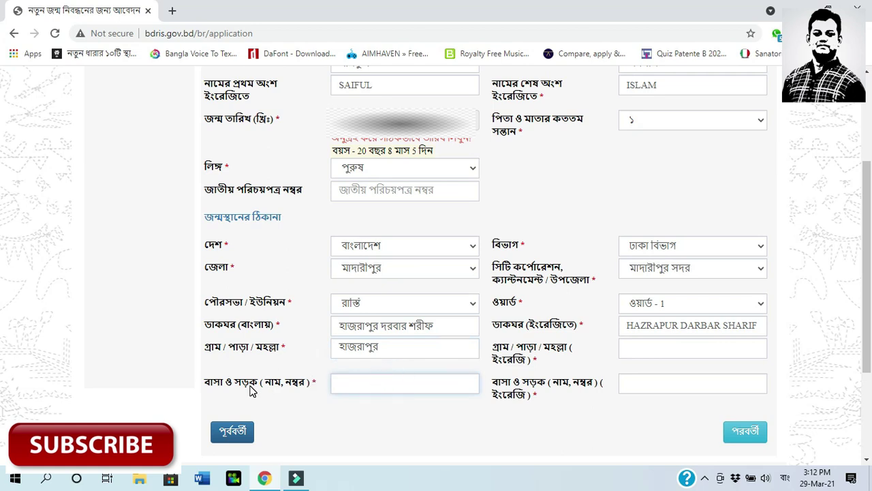
left_click(360, 382)
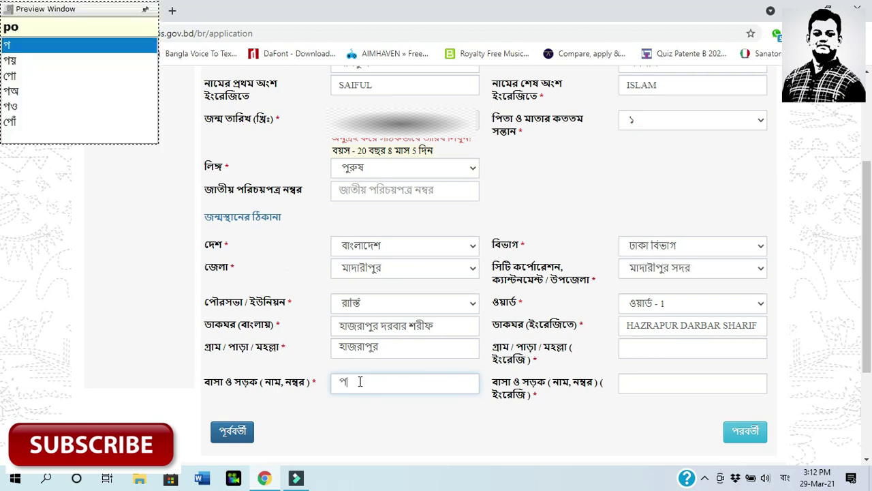
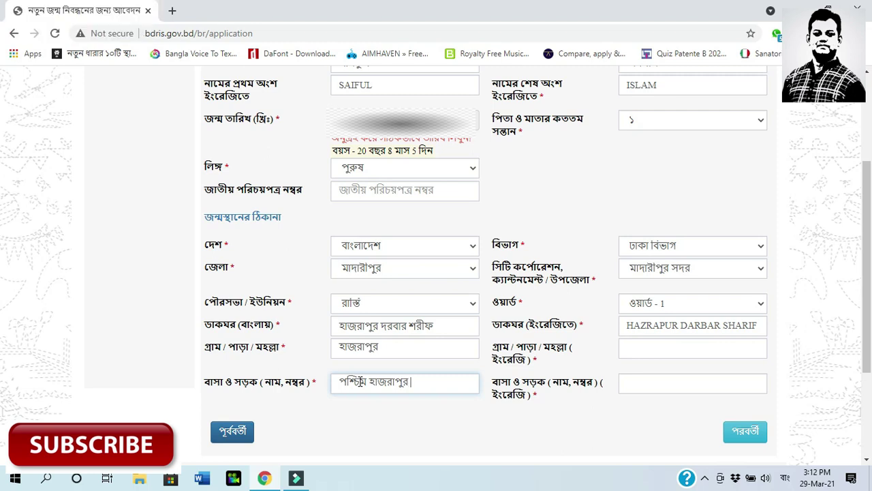
Type the birthplace village and road names in English
left_click(670, 346)
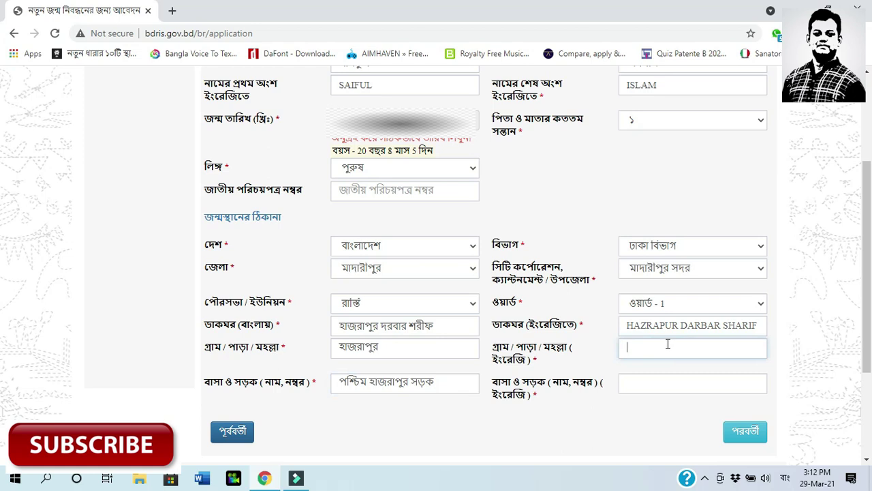
key("alt+shift")
type("HAZRAPUR")
left_click(650, 383)
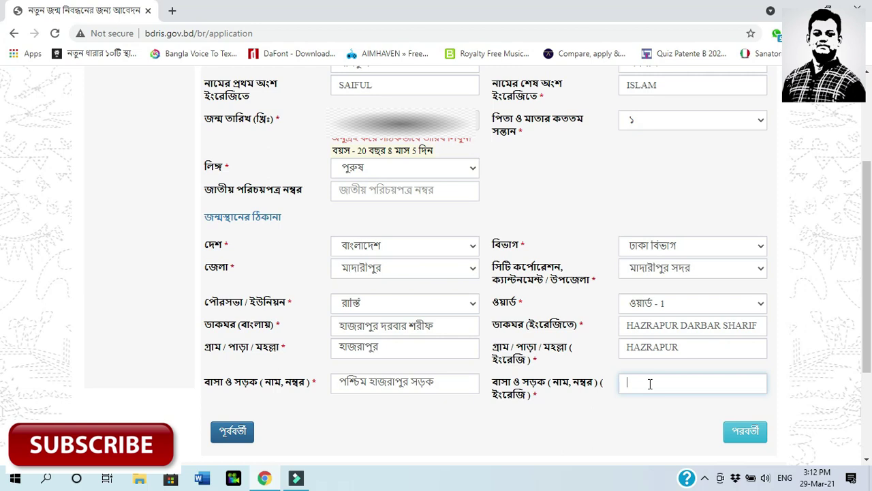
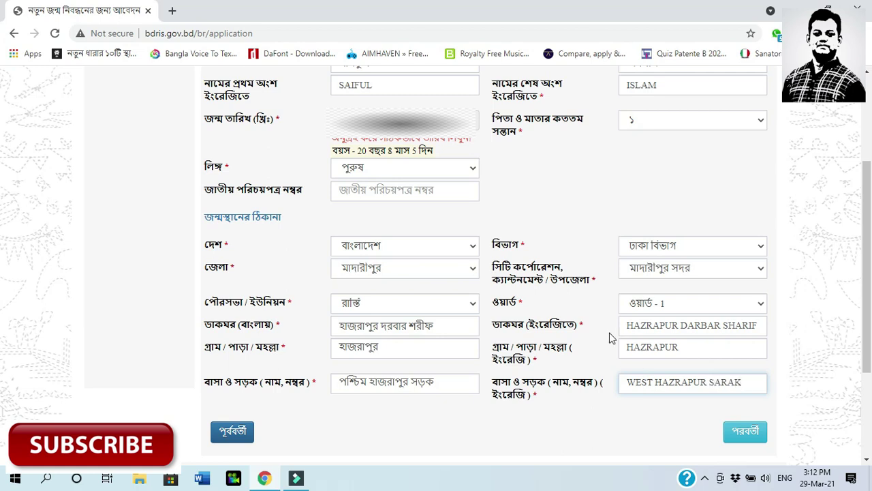
Scroll through the child details form to review the entries
scroll(475, 227, "up", 3)
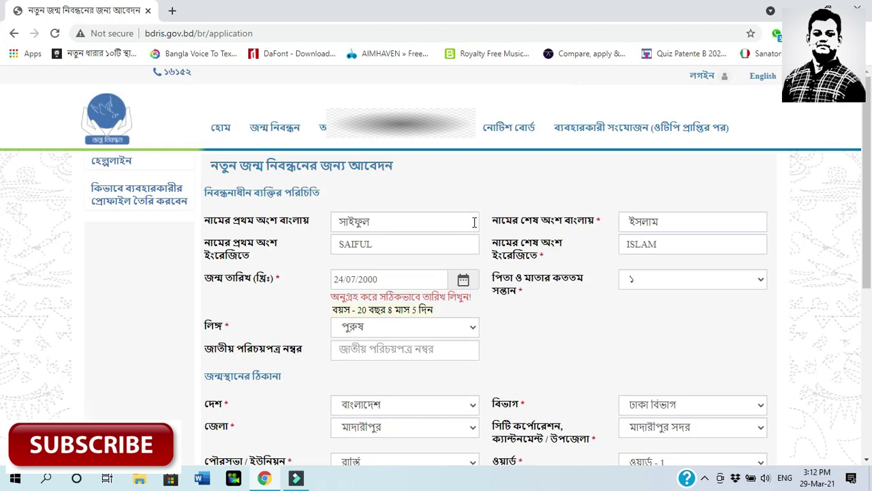
scroll(474, 224, "down", 5)
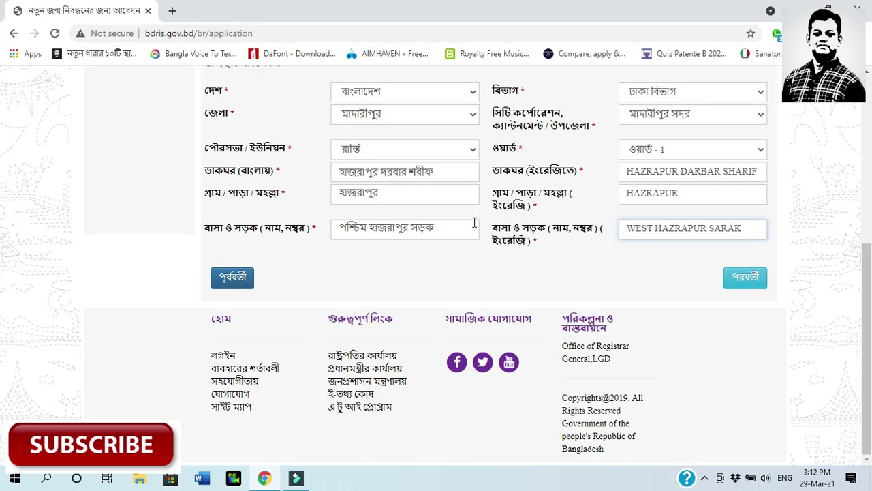
scroll(868, 232, "up", 2)
scroll(868, 232, "up", 1)
scroll(869, 257, "down", 2)
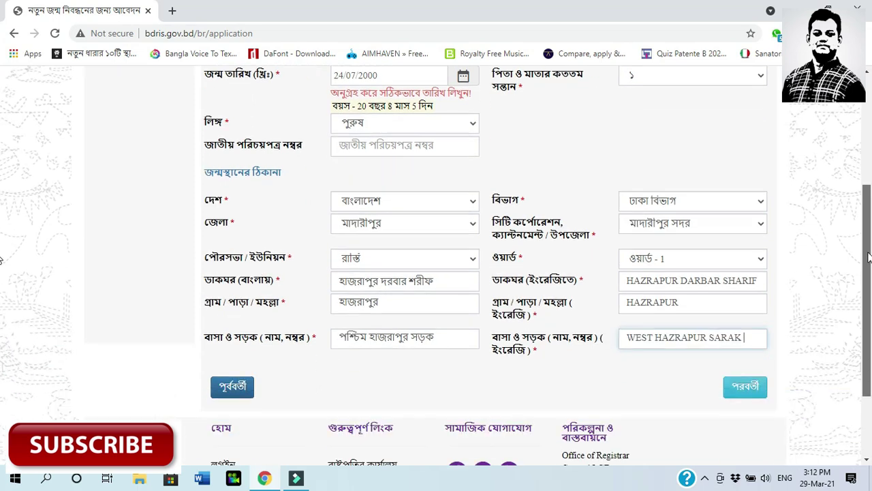
scroll(868, 257, "down", 1)
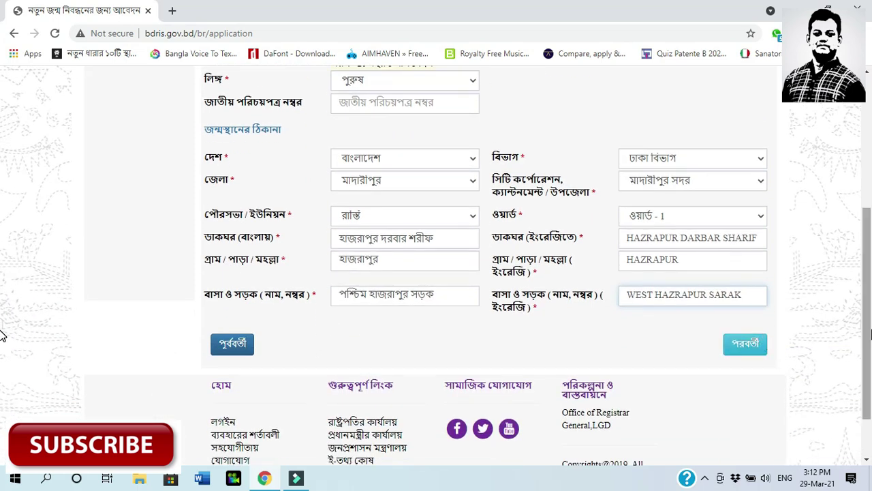
scroll(871, 334, "up", 1)
Go to the parents' section and autofill the father's birth registration number and names
left_click(749, 404)
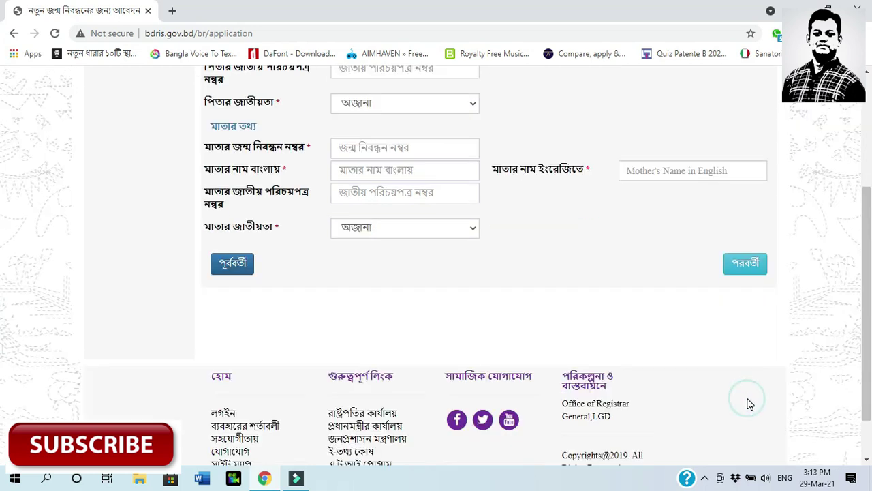
scroll(572, 337, "up", 3)
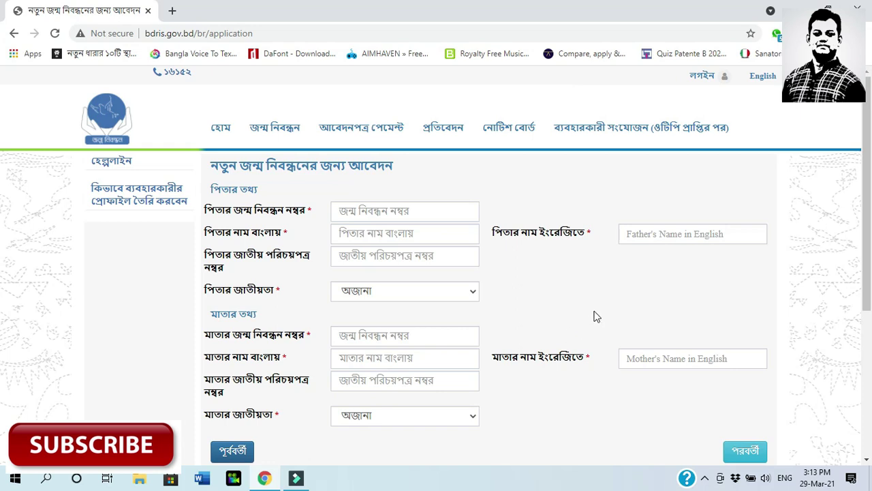
left_click(419, 214)
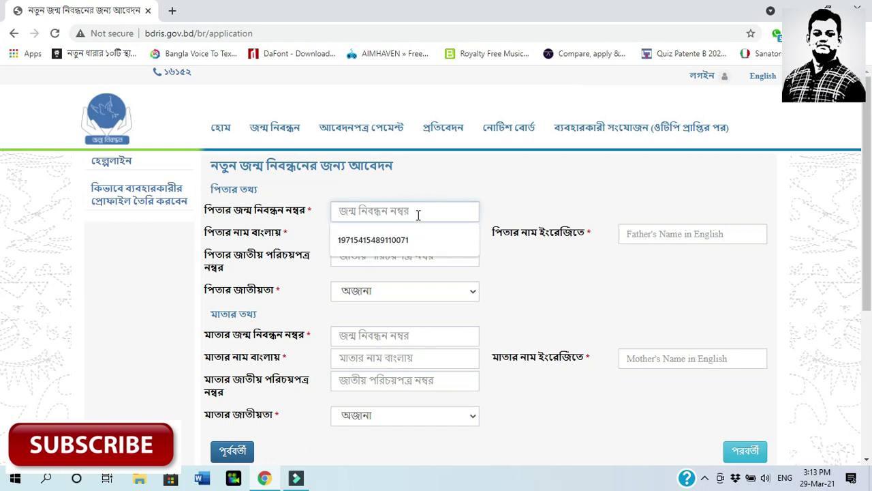
left_click(414, 236)
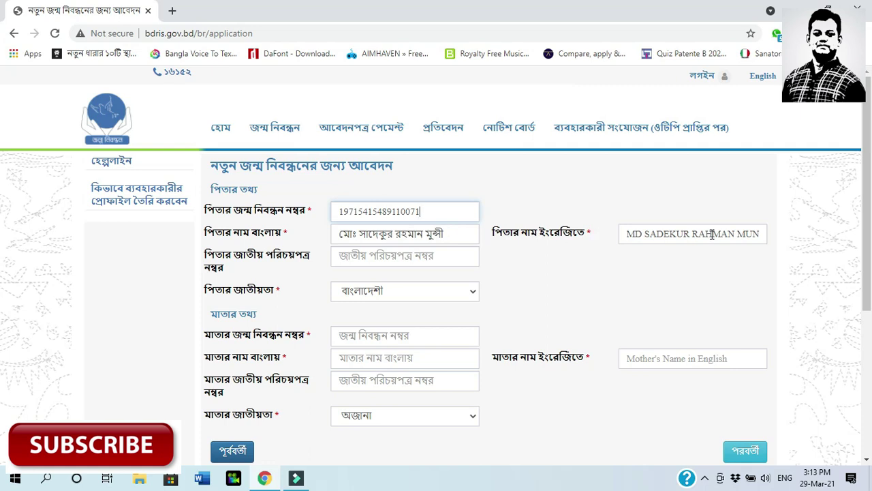
Fill the father's national ID number from the autofill suggestion
left_click(389, 255)
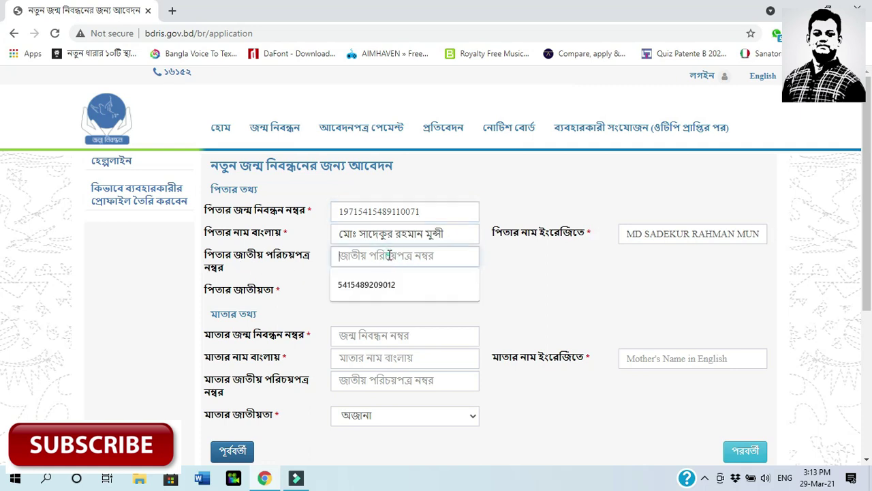
left_click(514, 259)
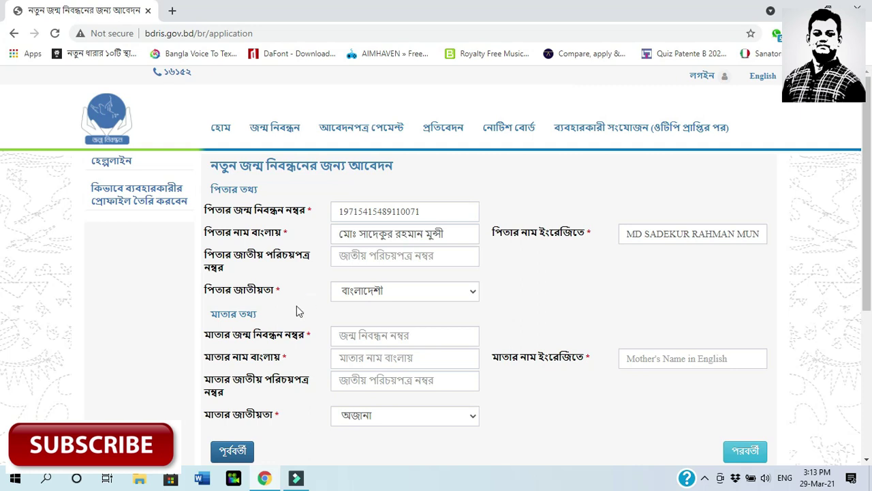
left_click(378, 263)
left_click(357, 283)
left_click(535, 258)
left_click(406, 254)
left_click(522, 264)
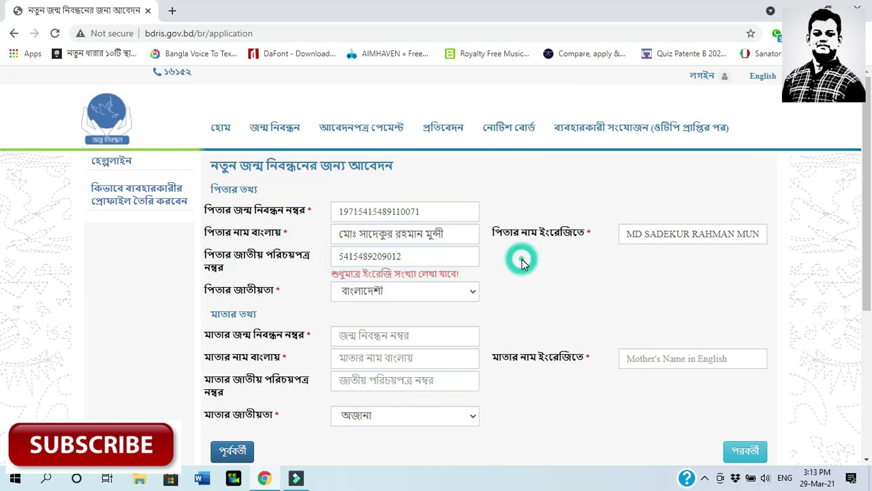
left_click(454, 255)
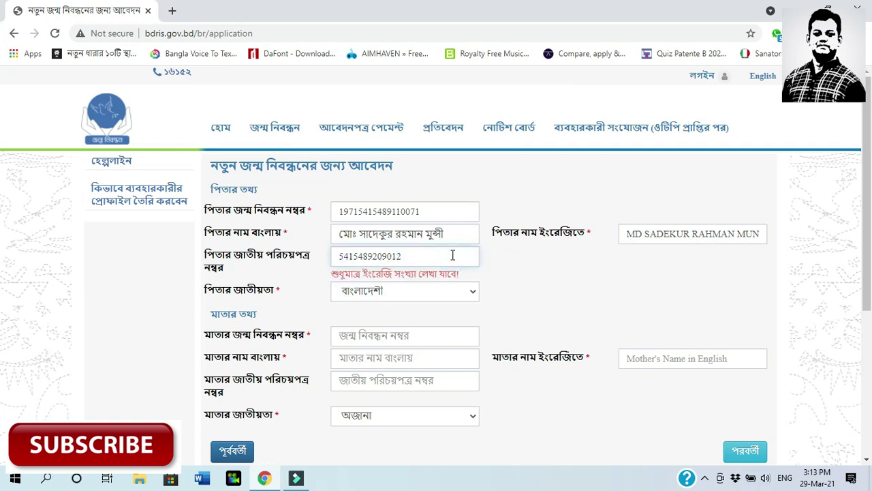
left_click(545, 297)
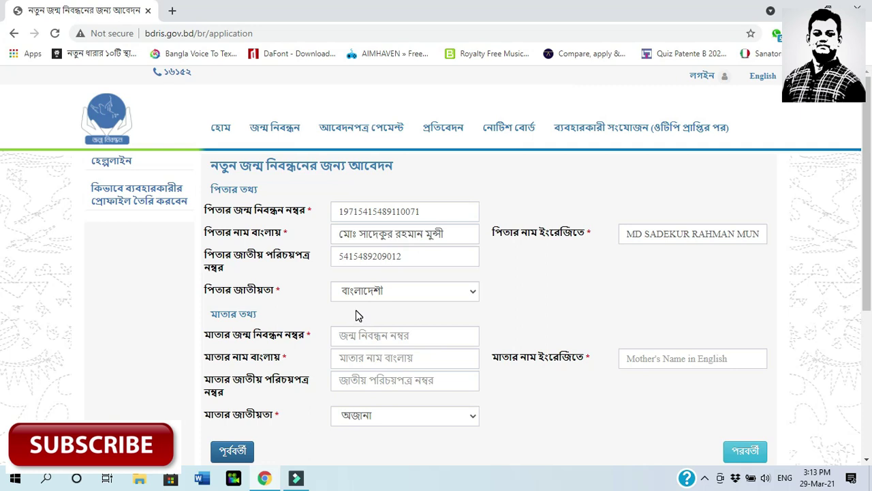
Enter the mother's birth registration number and paste her name in Bangla
scroll(355, 315, "down", 2)
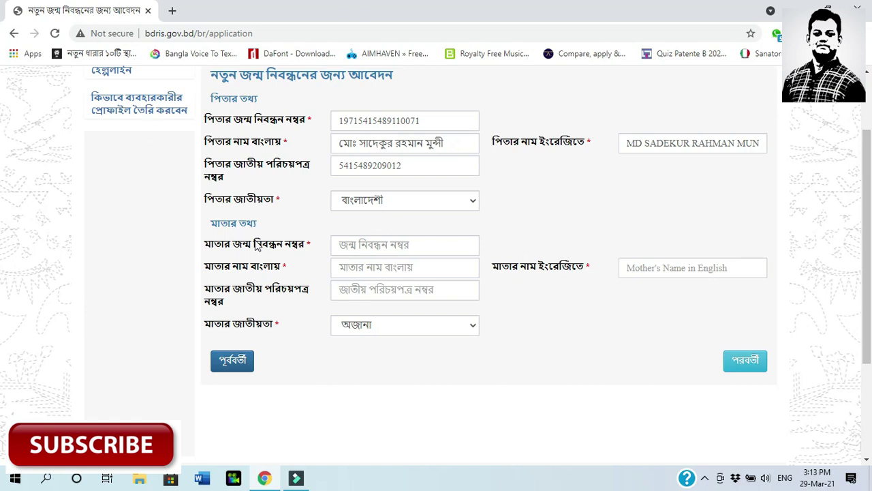
left_click(361, 244)
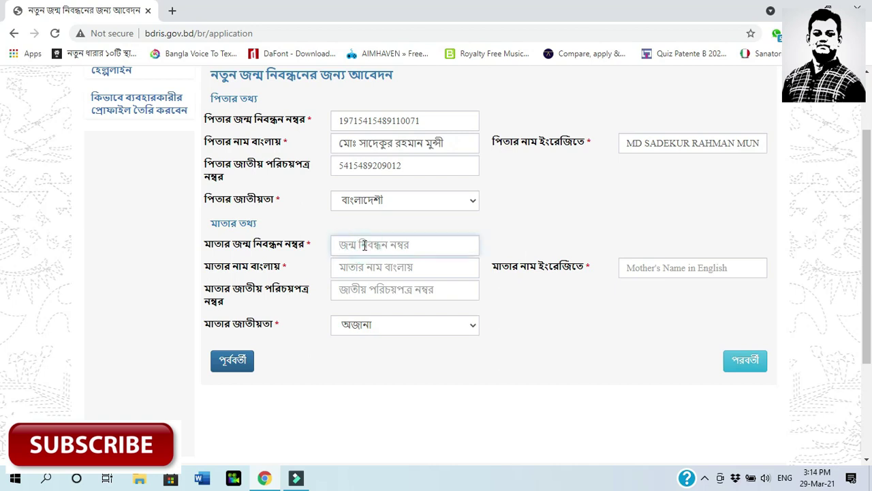
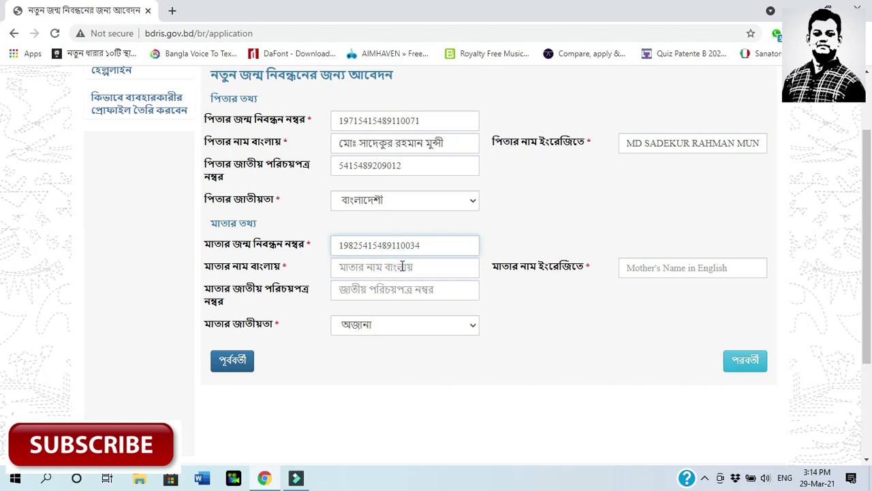
left_click(411, 266)
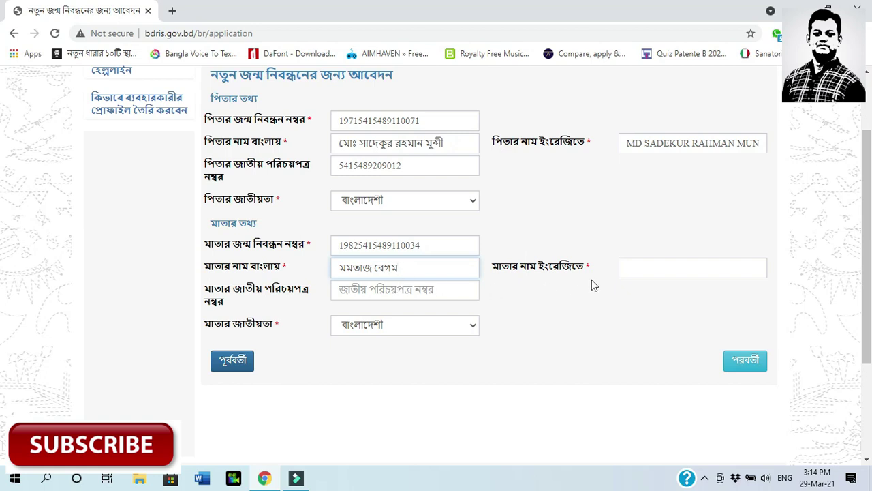
Fill the mother's English name and national ID number from saved entries
left_click(644, 263)
left_click(706, 294)
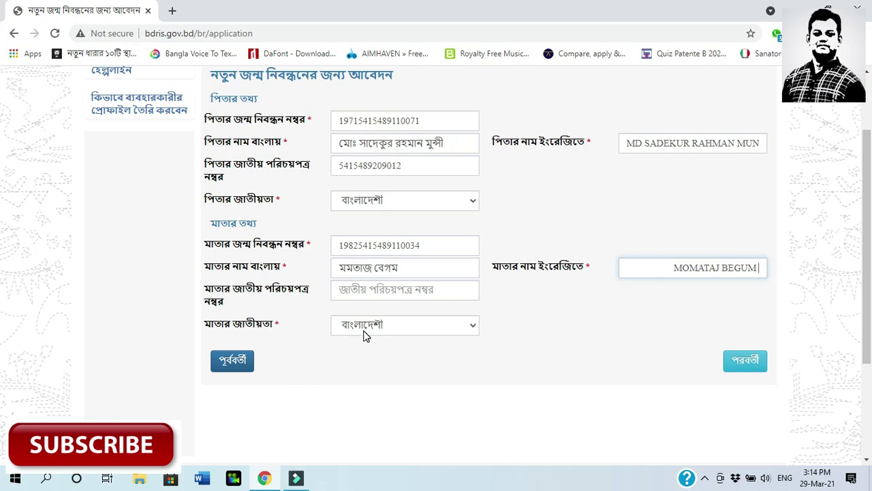
left_click(394, 292)
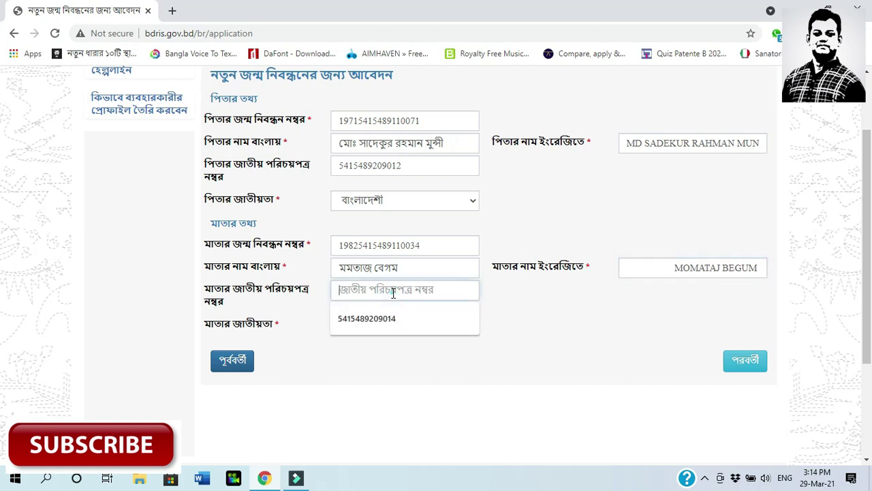
left_click(384, 316)
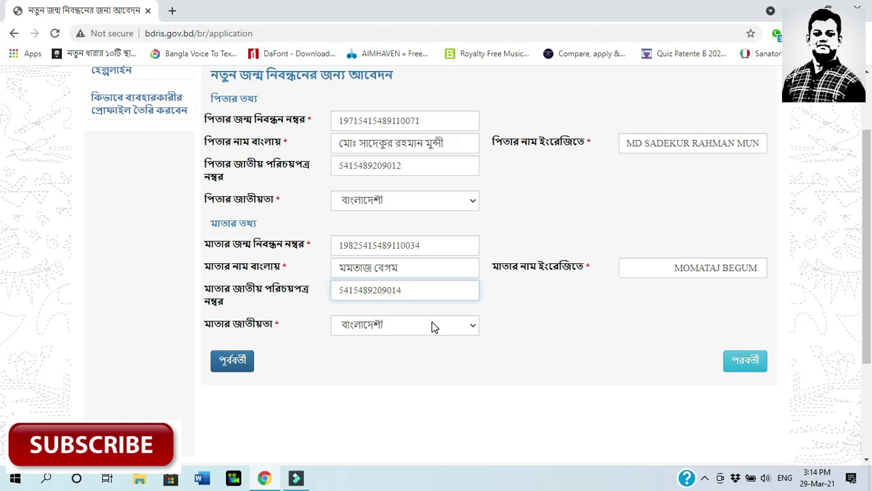
left_click(529, 323)
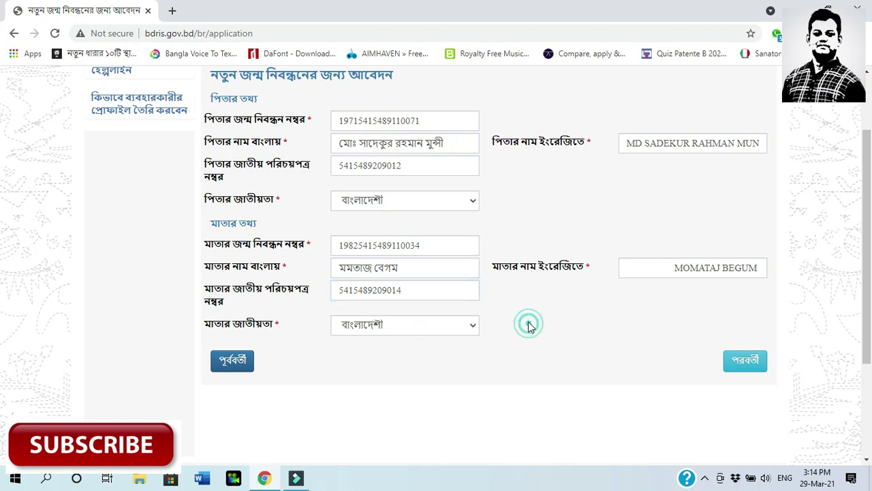
scroll(441, 225, "up", 2)
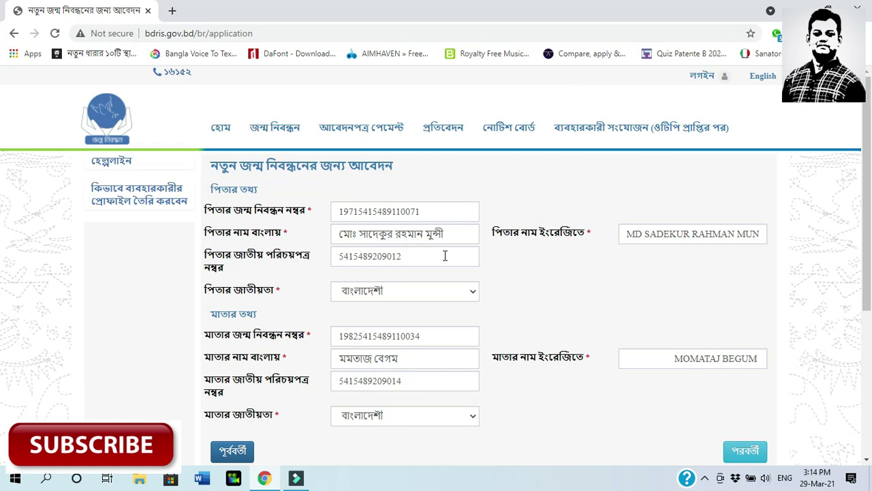
scroll(444, 256, "down", 4)
scroll(444, 256, "up", 4)
scroll(2, 207, "down", 1)
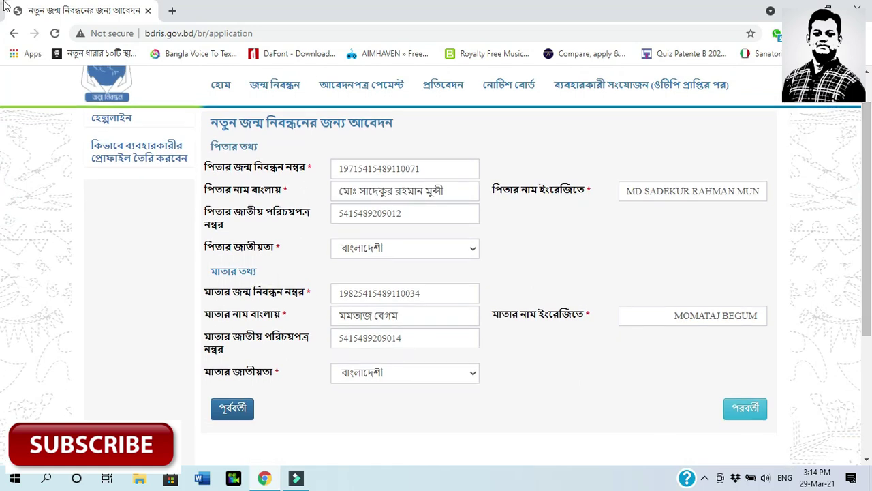
On the address step, choose কোনটিই নয় and make the permanent address match the Madaripur birthplace
left_click(741, 415)
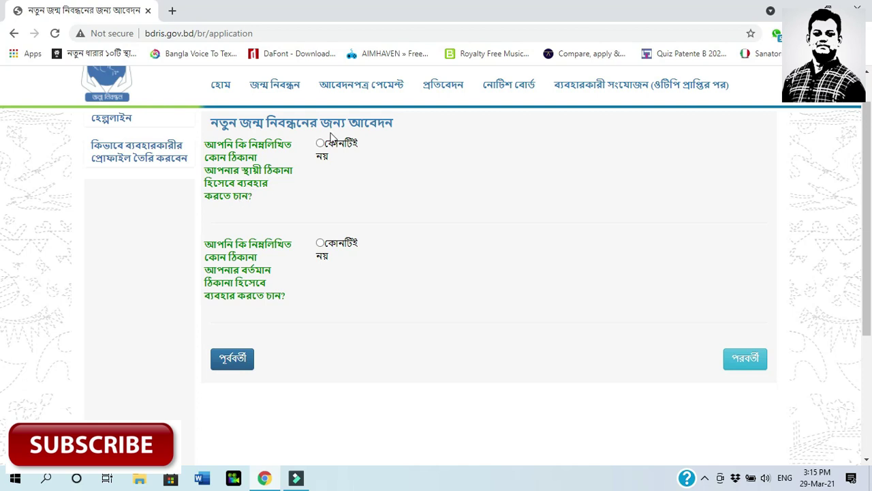
left_click(320, 145)
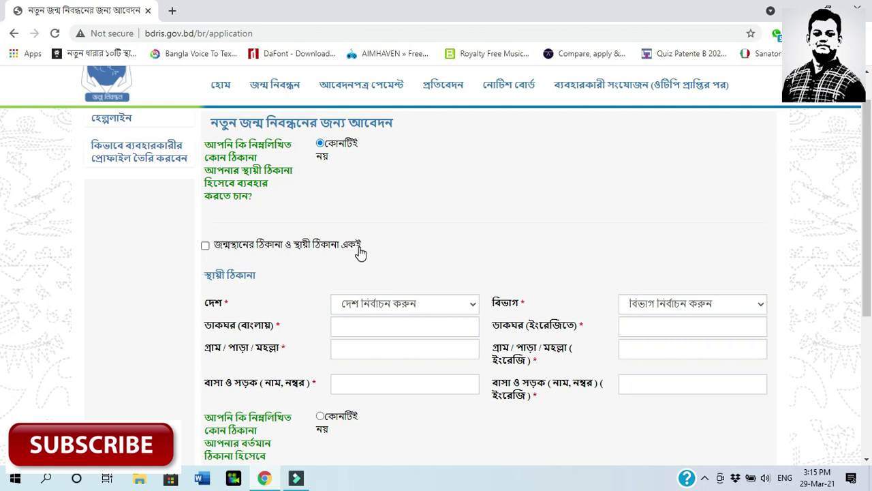
left_click(205, 246)
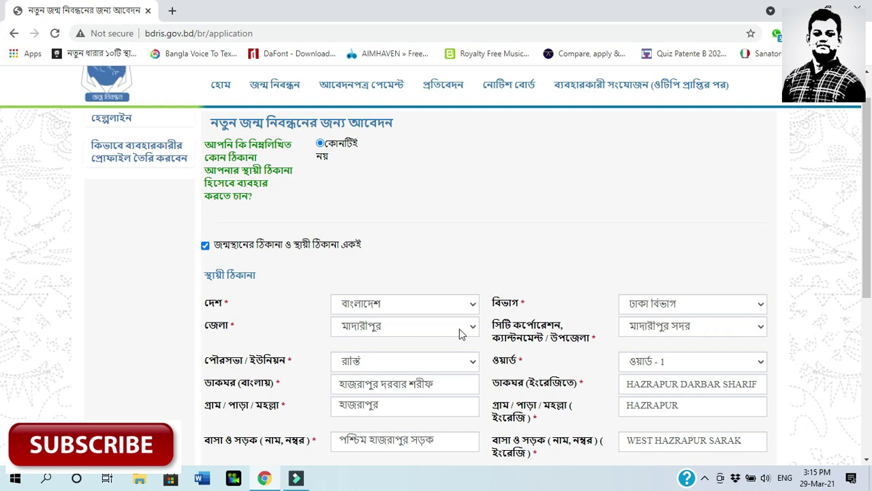
left_click_drag(870, 226, 870, 331)
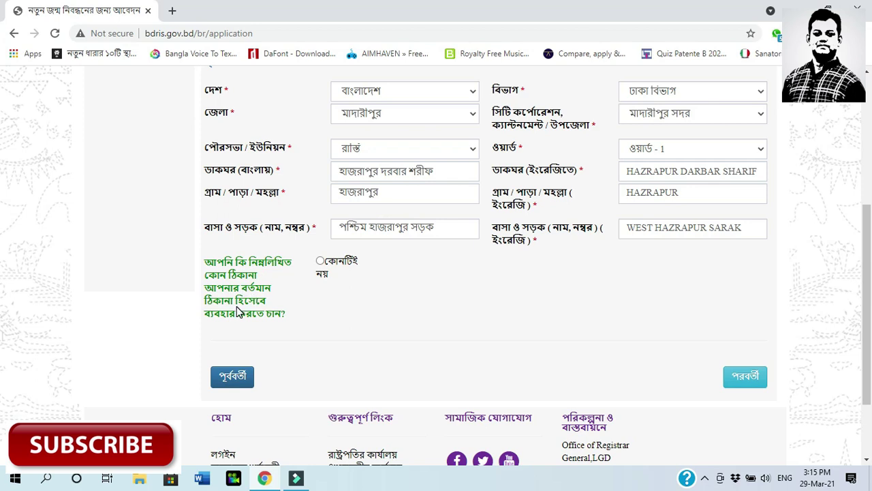
Choose কোনটিই নয় for the current address and set it the same as the permanent address
left_click(321, 261)
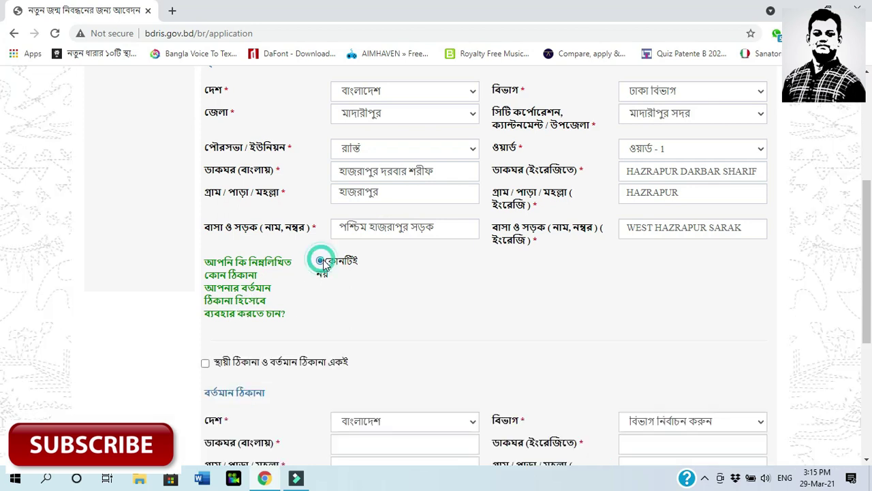
scroll(4, 266, "down", 2)
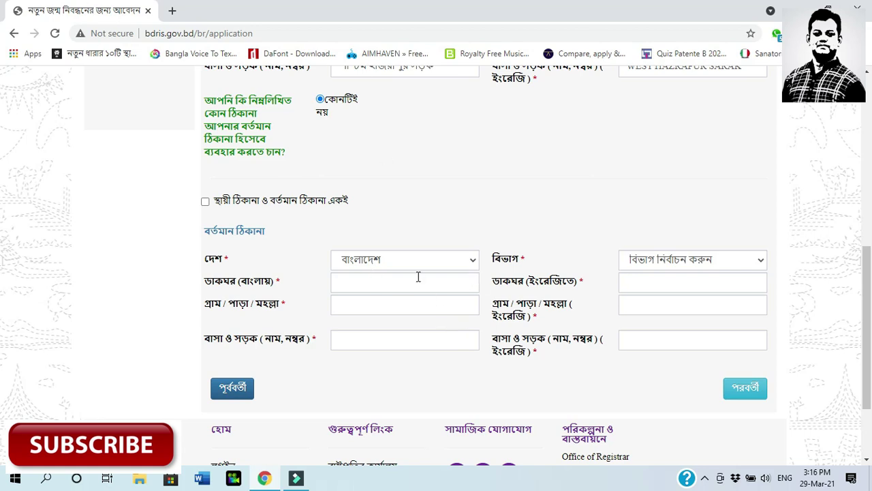
left_click(205, 202)
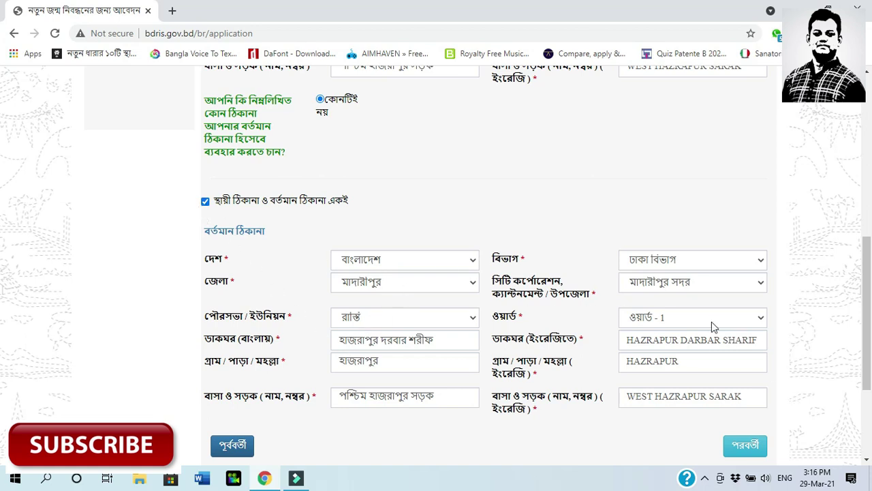
left_click_drag(869, 368, 870, 247)
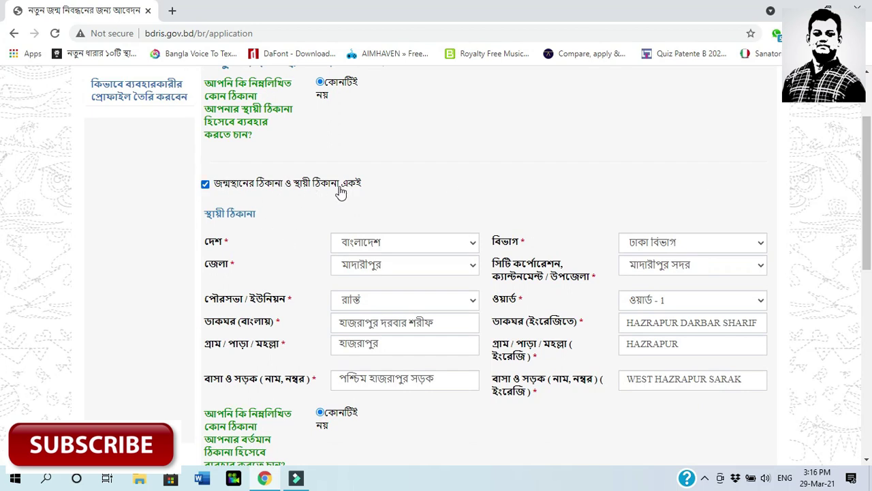
left_click_drag(869, 235, 870, 360)
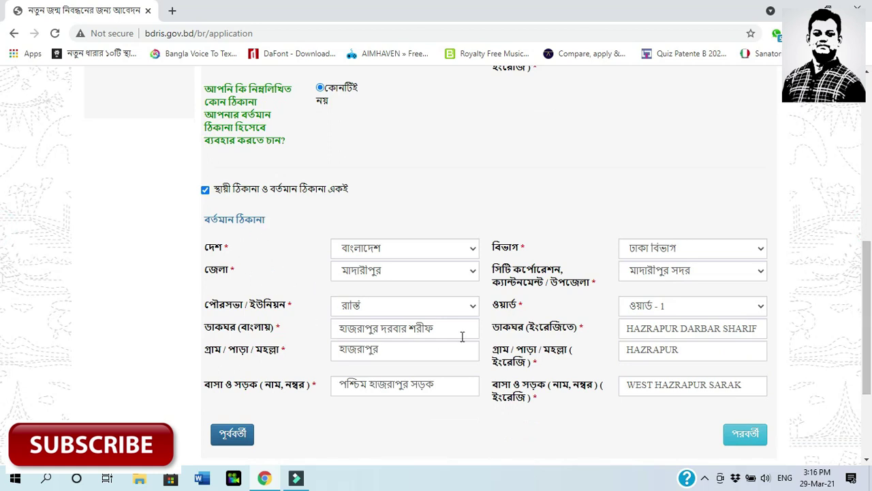
left_click_drag(870, 315, 870, 361)
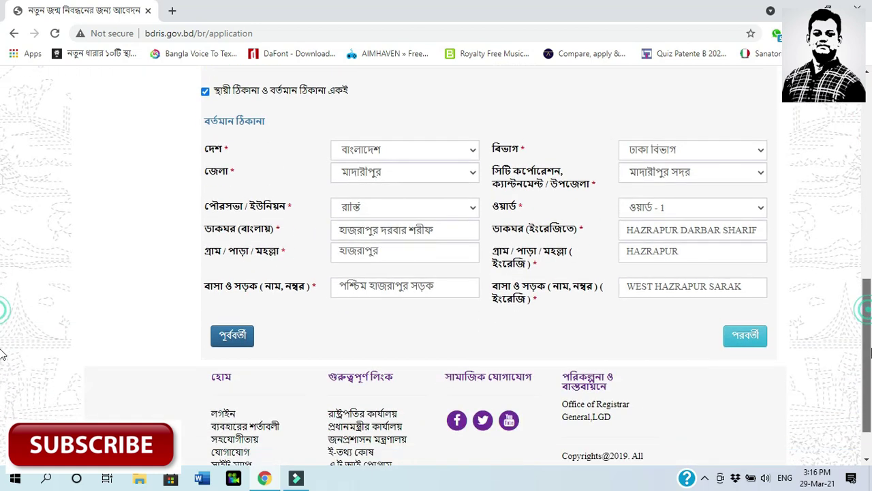
Move to the applicant step and try the other-applicant registration, name and phone fields
left_click(745, 335)
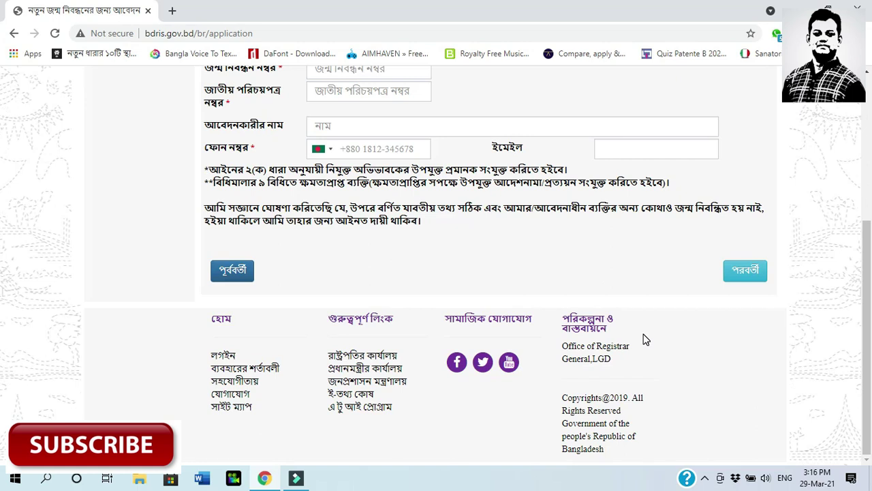
scroll(680, 329, "up", 4)
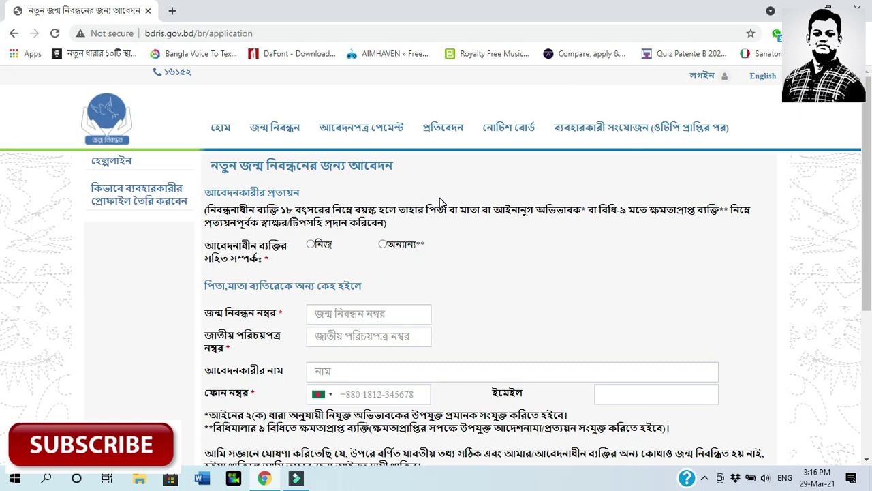
left_click(383, 246)
left_click(356, 321)
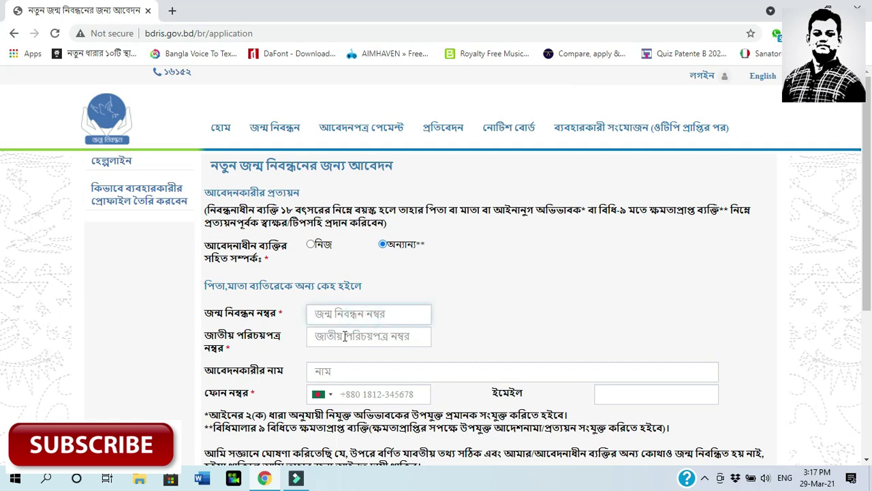
left_click(356, 373)
left_click(370, 396)
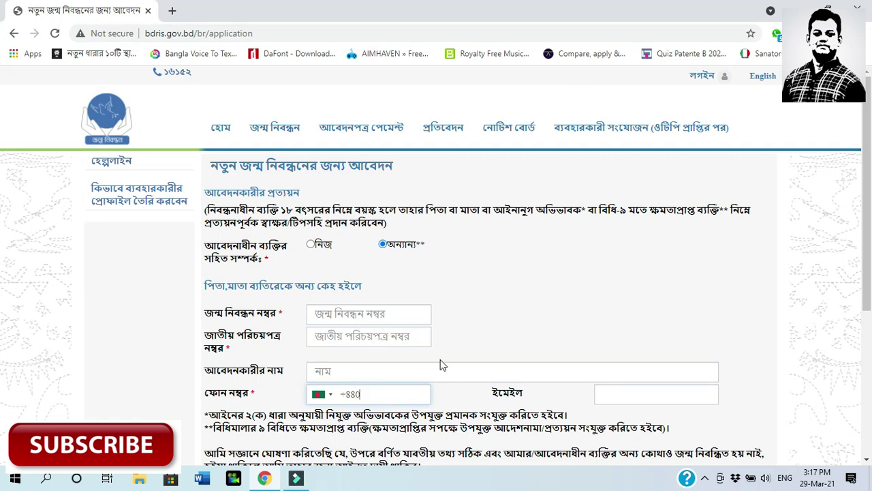
left_click(500, 310)
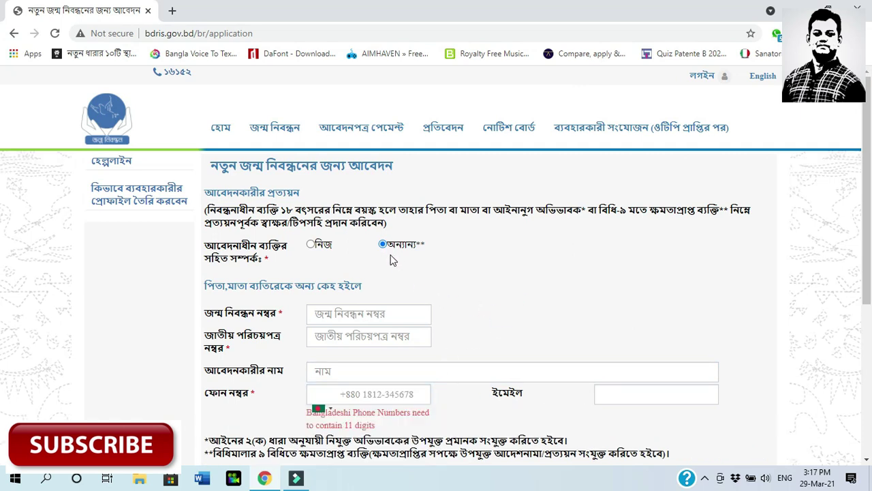
Set the applicant as নিজ, enter the phone number, autofill the e-mail, and open the preview
left_click(311, 244)
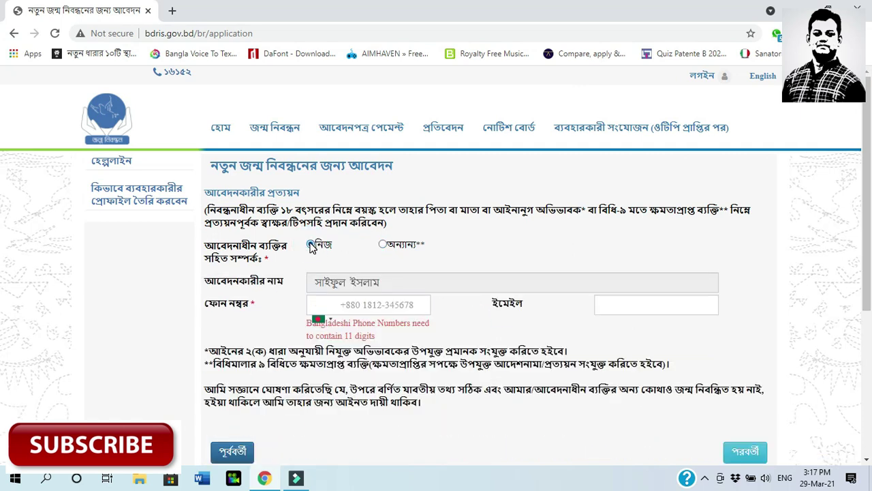
left_click(389, 281)
left_click(390, 300)
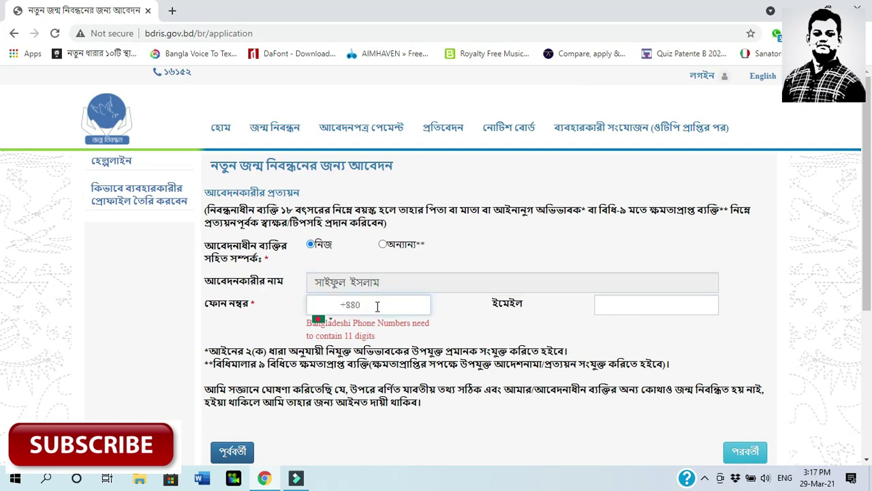
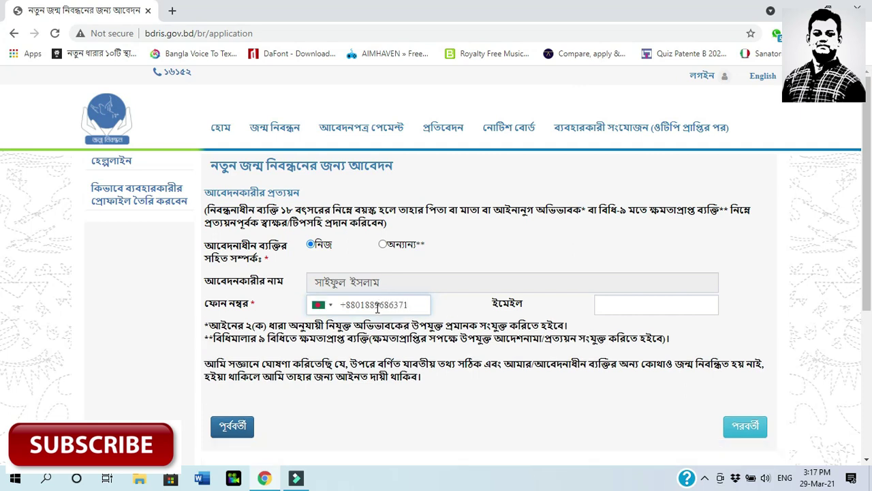
left_click(609, 304)
left_click(614, 332)
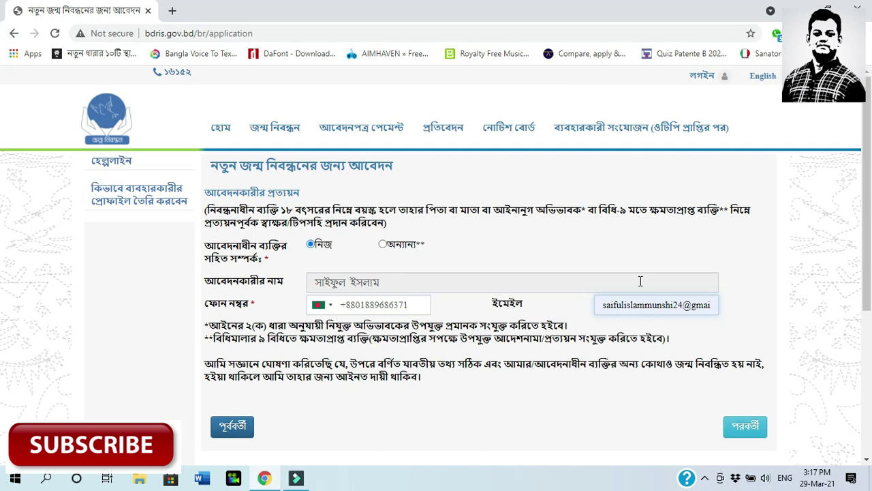
left_click(744, 428)
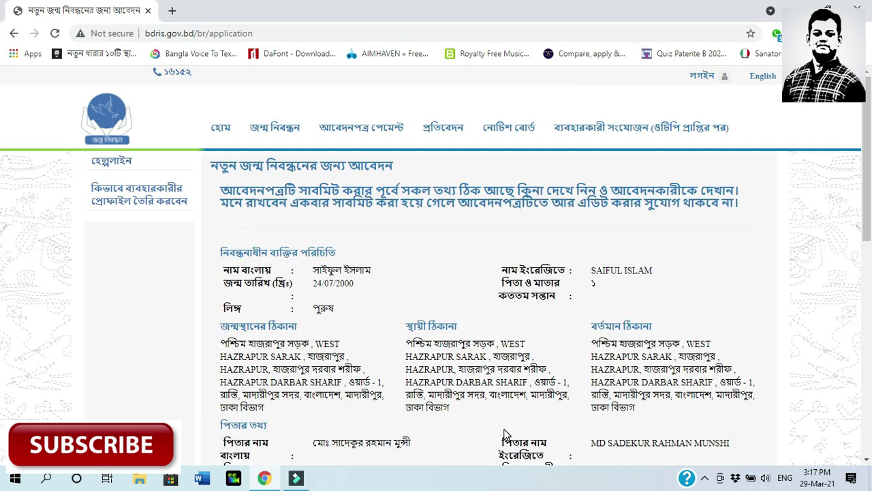